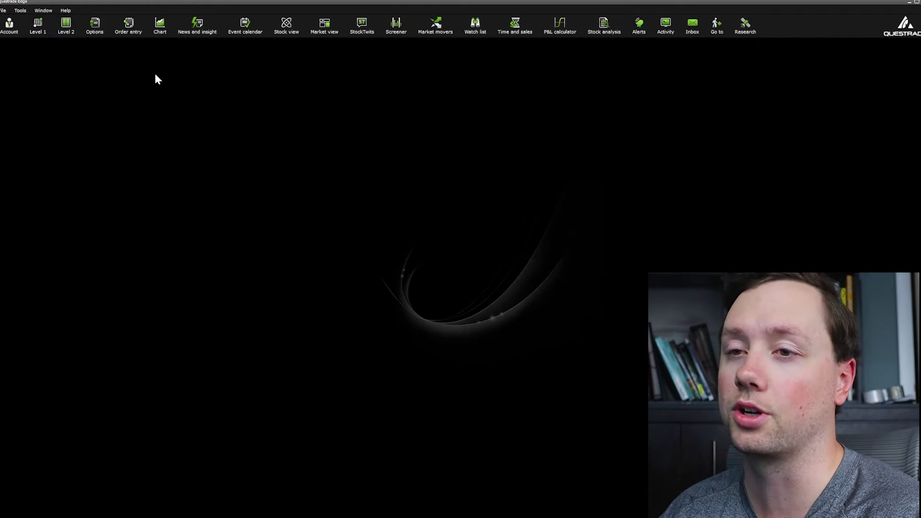
# Open a chart window for AAPL and enlarge it in the workspace.
pyautogui.click(163, 30)
pyautogui.moveTo(340, 195); pyautogui.dragTo(533, 439)
pyautogui.moveTo(259, 288); pyautogui.dragTo(257, 353)
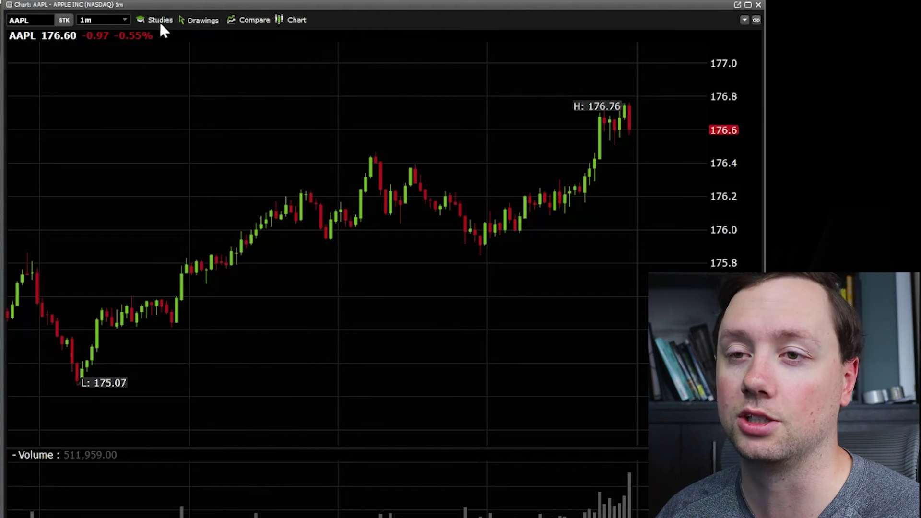
# Mark horizontal price lines on the AAPL chart at about $176.44 and $175.94.
pyautogui.click(199, 24)
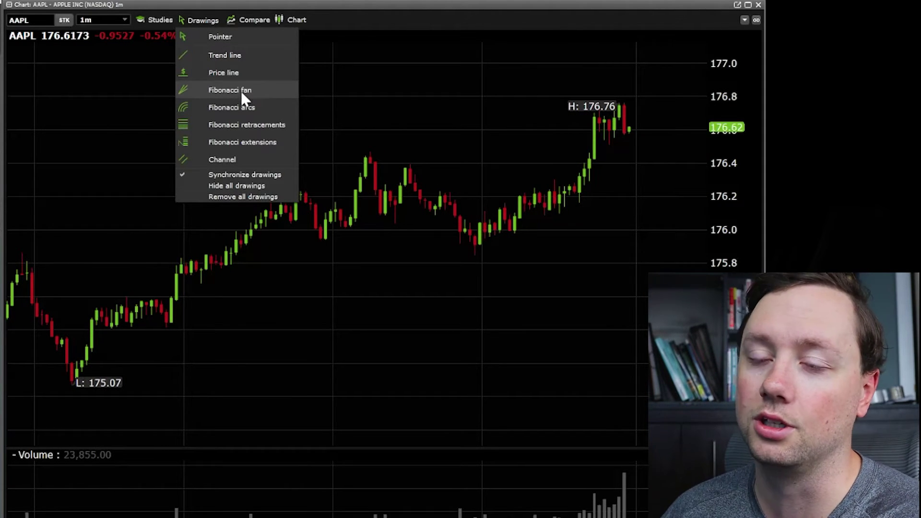
pyautogui.click(229, 73)
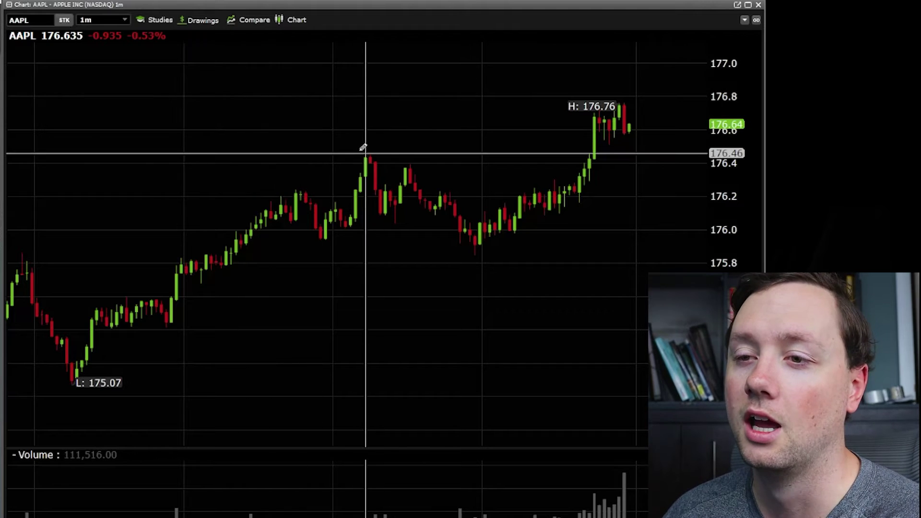
pyautogui.click(237, 156)
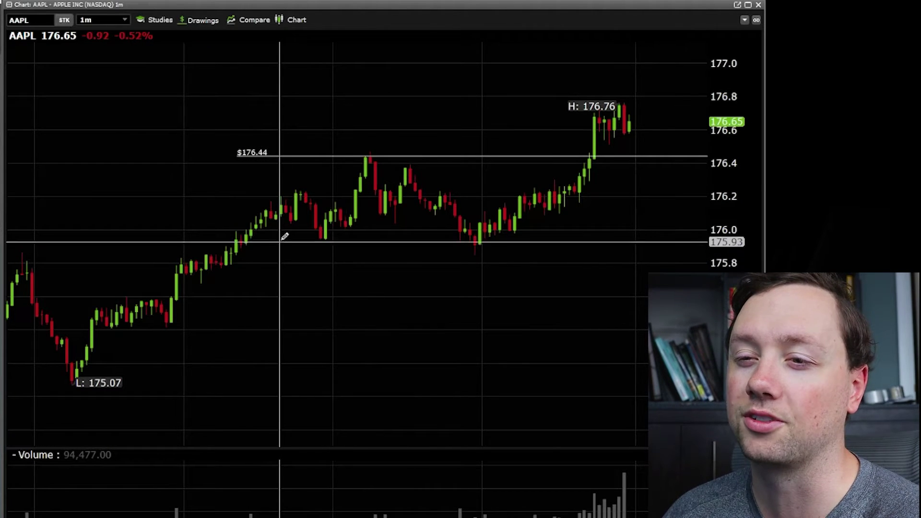
pyautogui.click(232, 239)
# Draw two roughly parallel rising trend lines above and below the candles, starting near the 175.07 low.
pyautogui.click(200, 20)
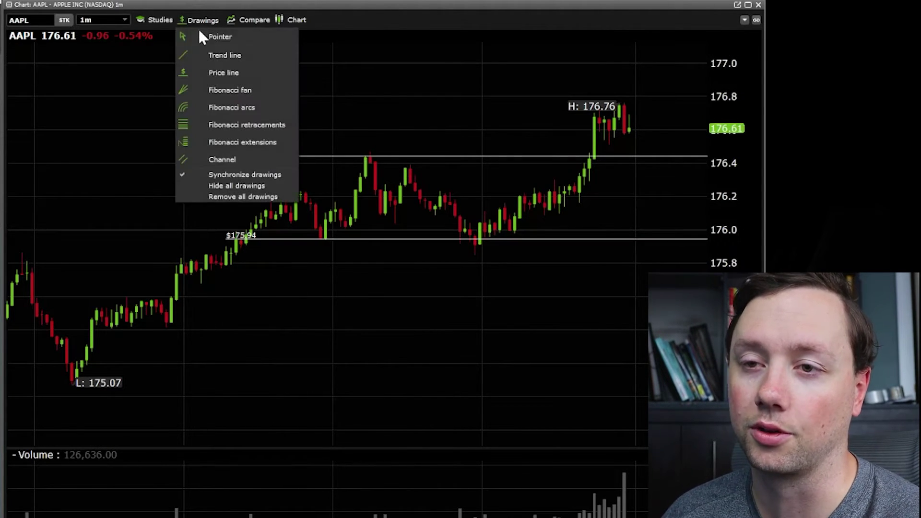
pyautogui.click(203, 57)
pyautogui.click(92, 308)
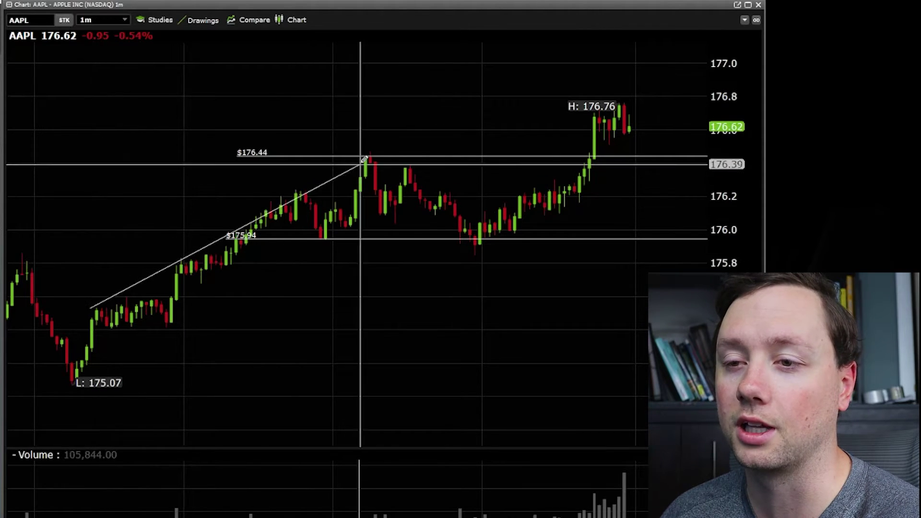
pyautogui.click(379, 143)
pyautogui.click(98, 376)
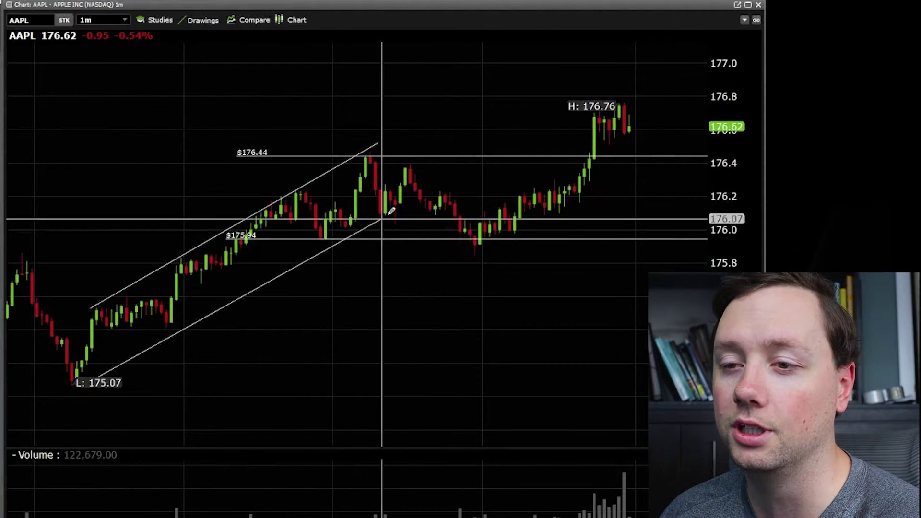
pyautogui.click(466, 173)
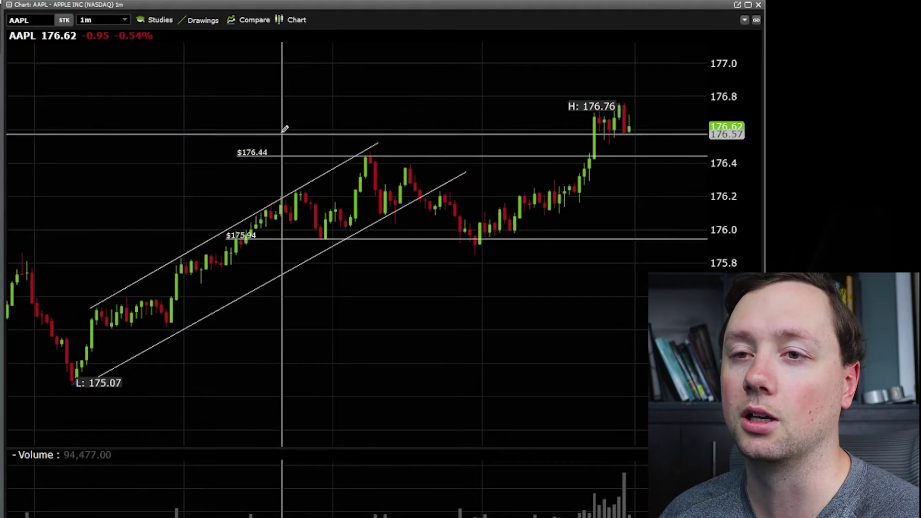
# Add two moving average studies to the AAPL chart.
pyautogui.click(163, 20)
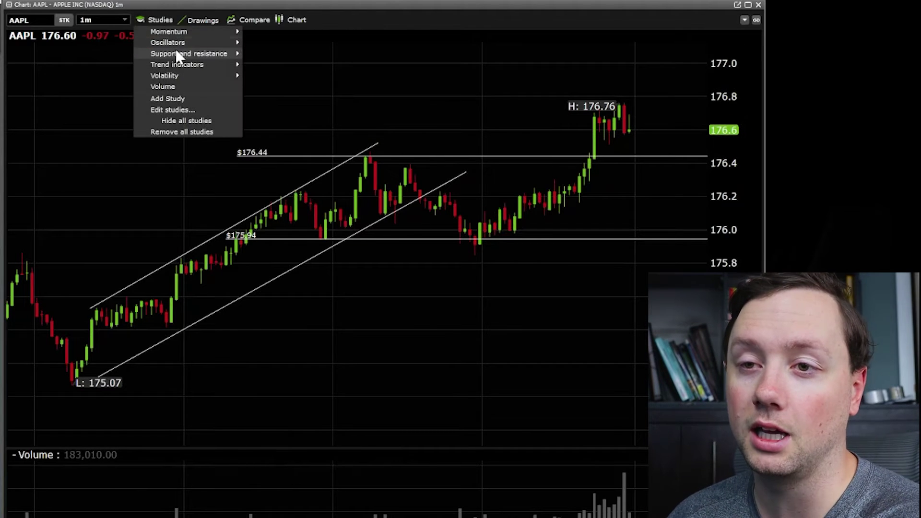
pyautogui.moveTo(180, 66)
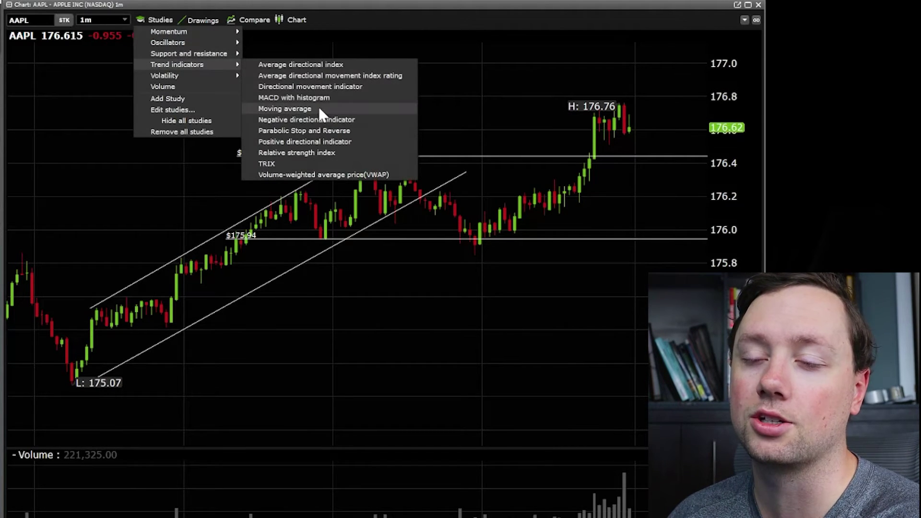
pyautogui.click(318, 106)
pyautogui.click(159, 20)
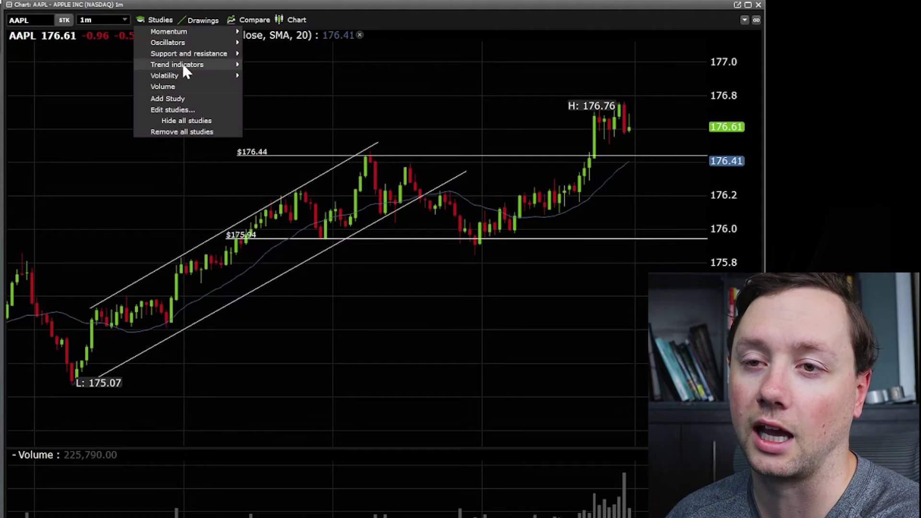
pyautogui.moveTo(230, 70)
pyautogui.click(288, 108)
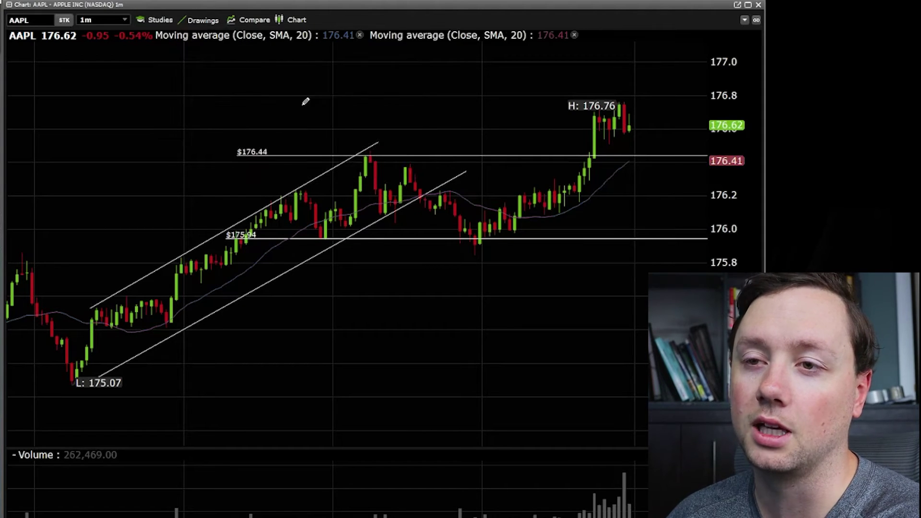
# Set the second moving average's period to 50 and its MA type to EMA.
pyautogui.doubleClick(478, 34)
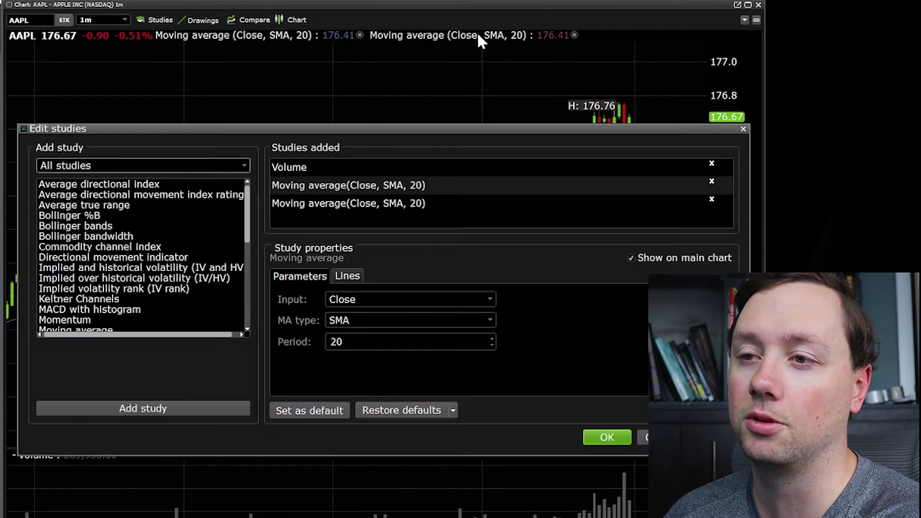
pyautogui.moveTo(342, 341); pyautogui.dragTo(302, 339)
pyautogui.write('50')
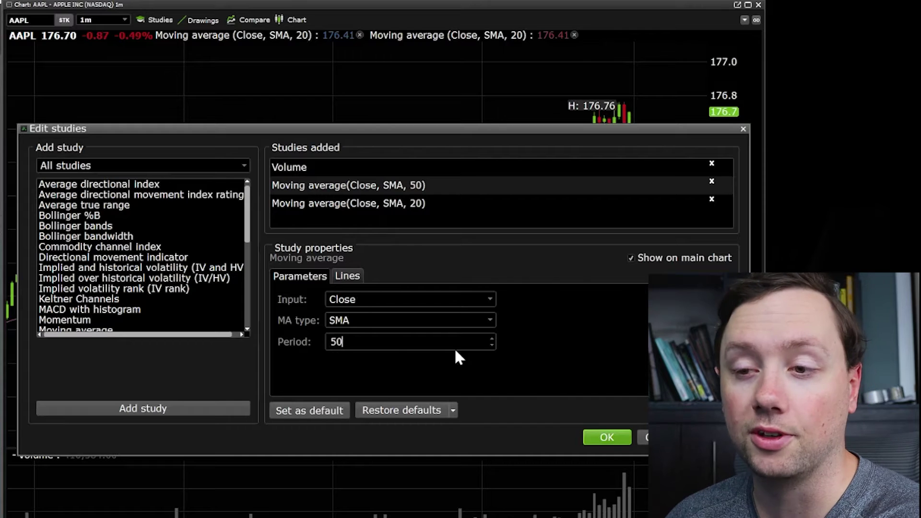
pyautogui.click(434, 320)
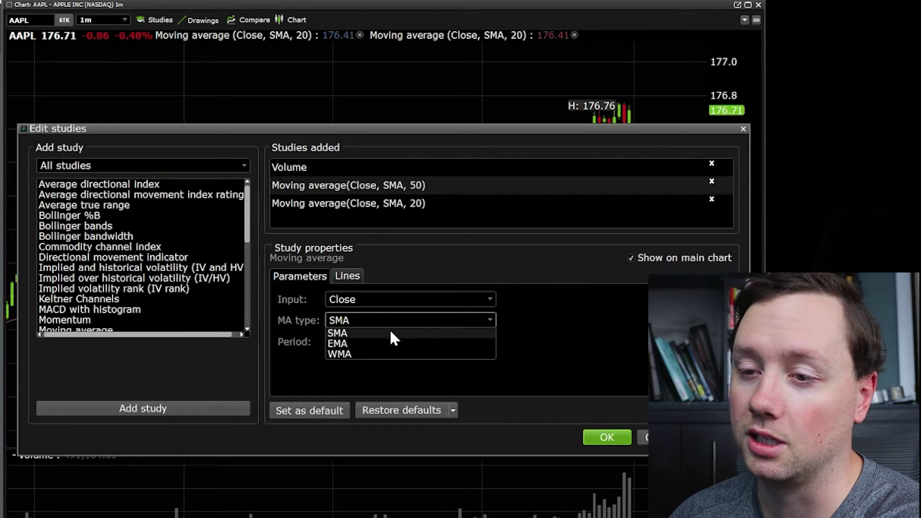
pyautogui.click(357, 344)
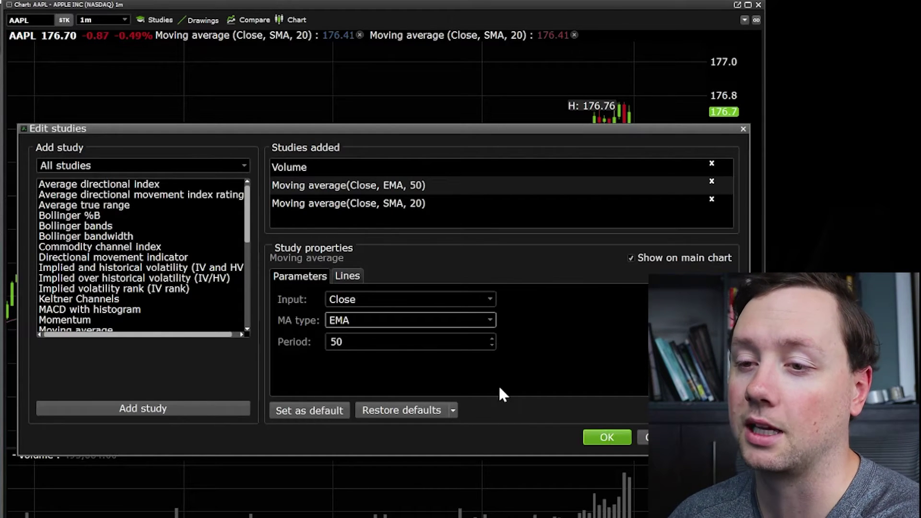
pyautogui.click(607, 438)
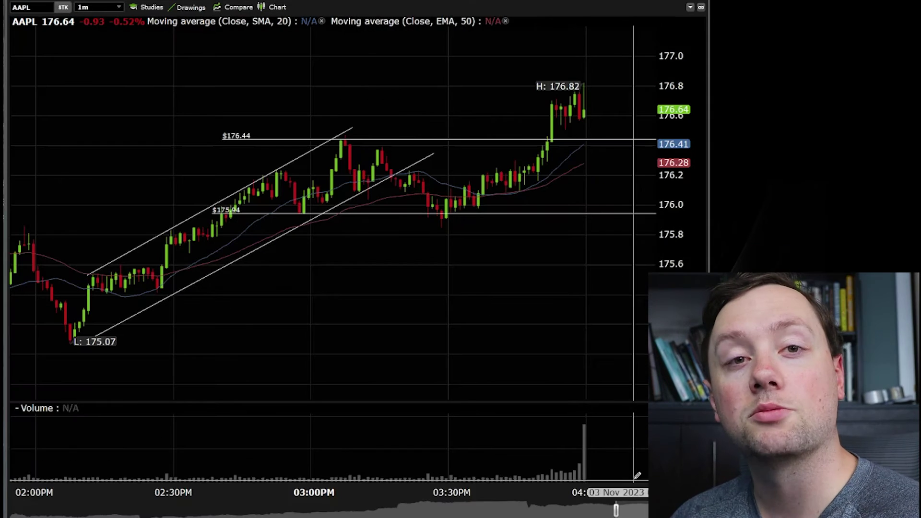
# Enable Match tick for the Volume study's histogram so its bars are coloured by price direction.
pyautogui.rightClick(571, 474)
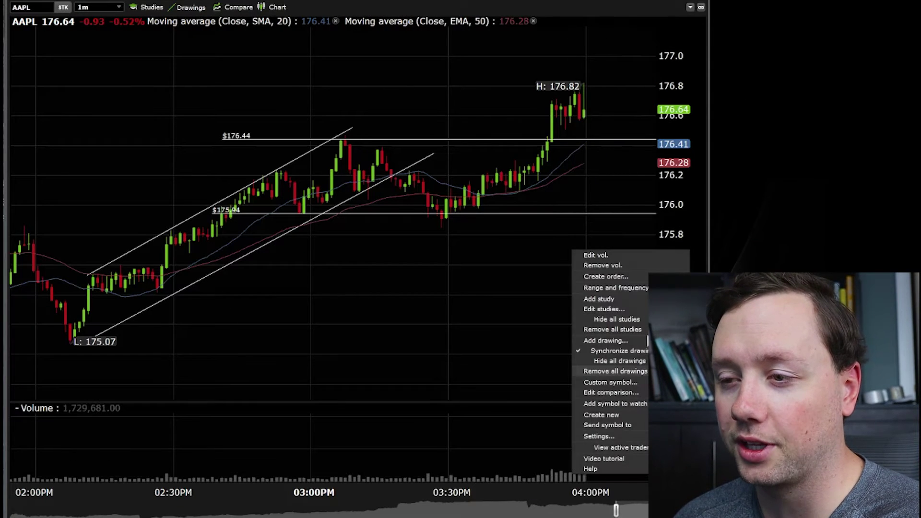
pyautogui.click(603, 254)
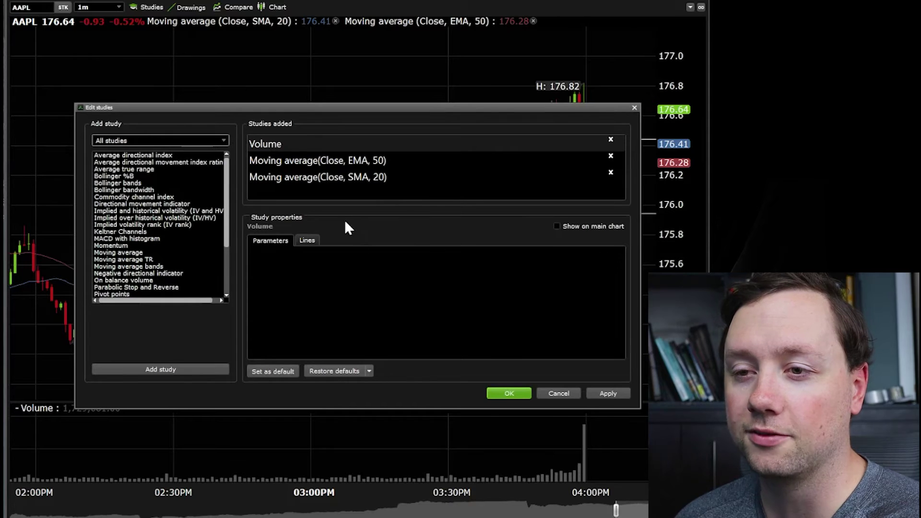
pyautogui.click(307, 241)
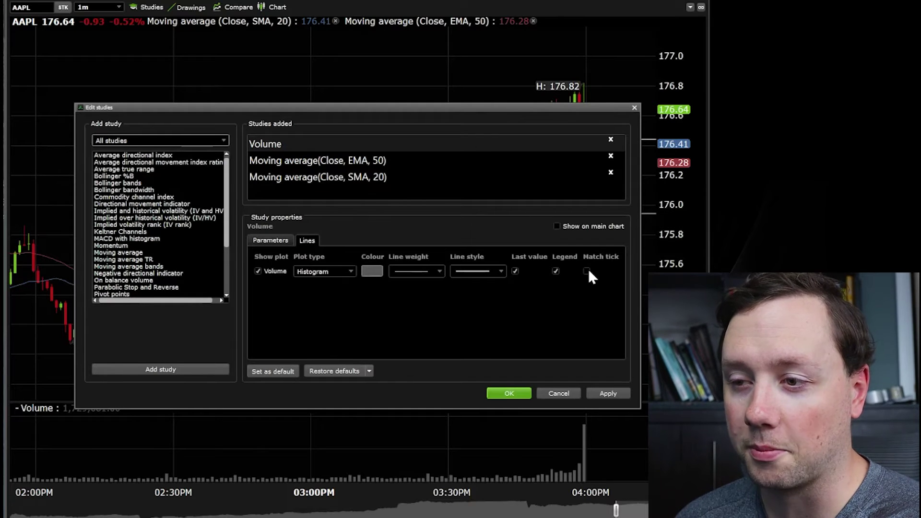
pyautogui.click(527, 393)
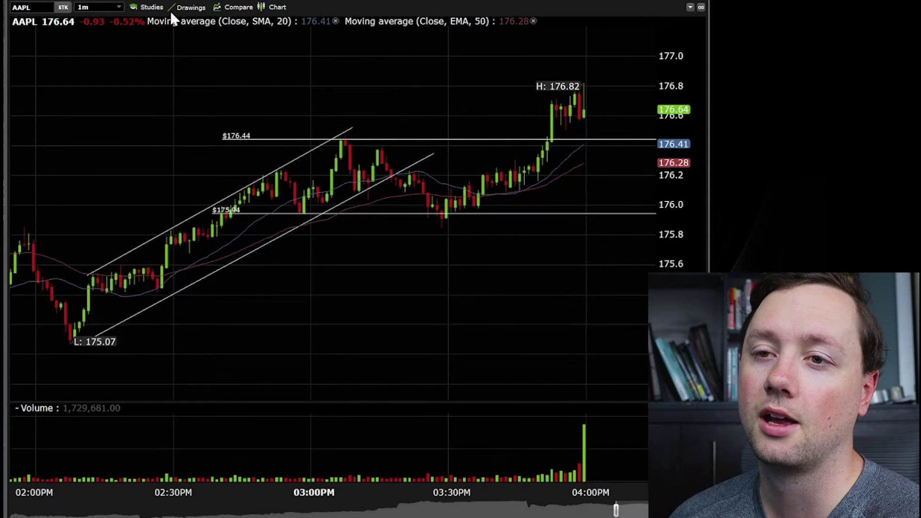
# Add the MACD with histogram trend indicator to the chart.
pyautogui.click(197, 10)
pyautogui.click(152, 8)
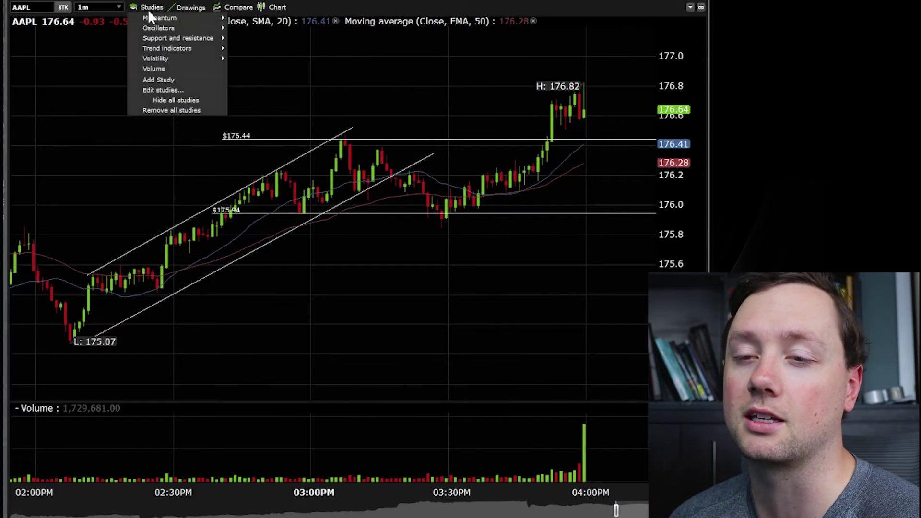
pyautogui.moveTo(165, 49)
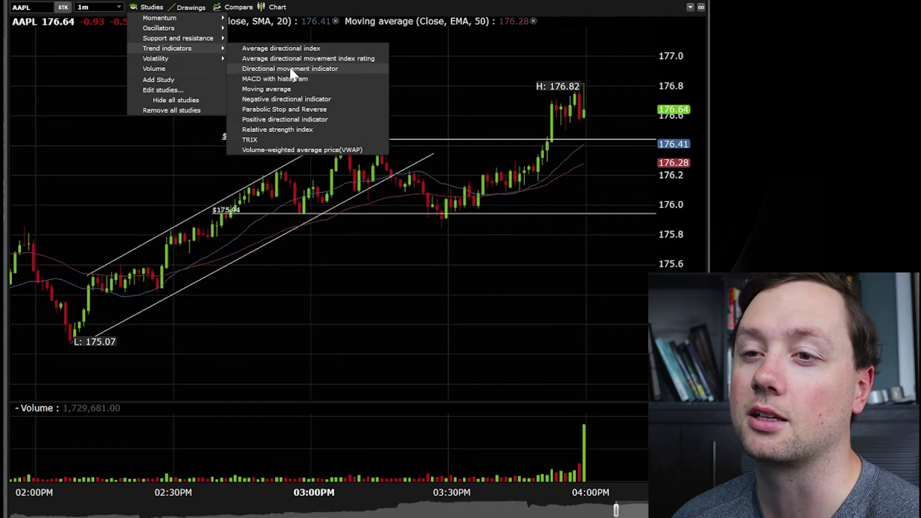
pyautogui.click(278, 78)
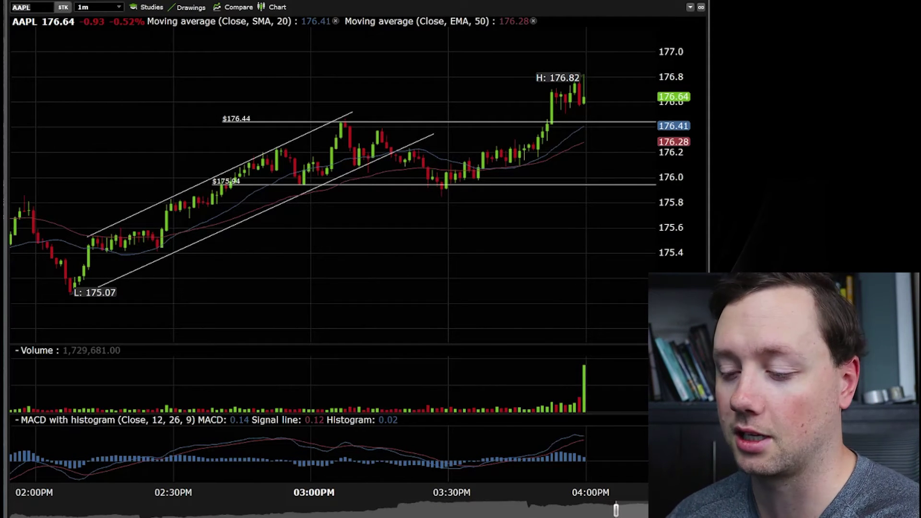
# Switch the chart's symbol to MSFT and on to SHLT.
pyautogui.write('MSFT')
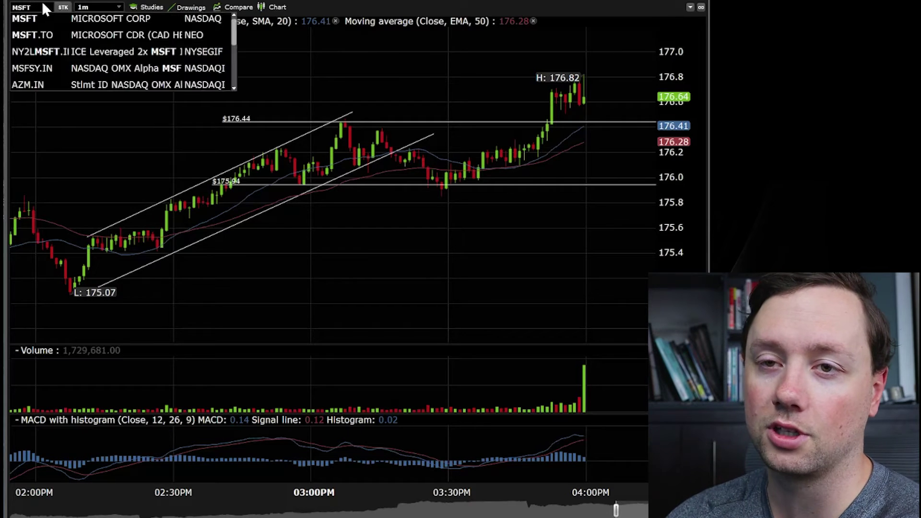
pyautogui.press('Return')
pyautogui.write('SHL')
pyautogui.press('Return')
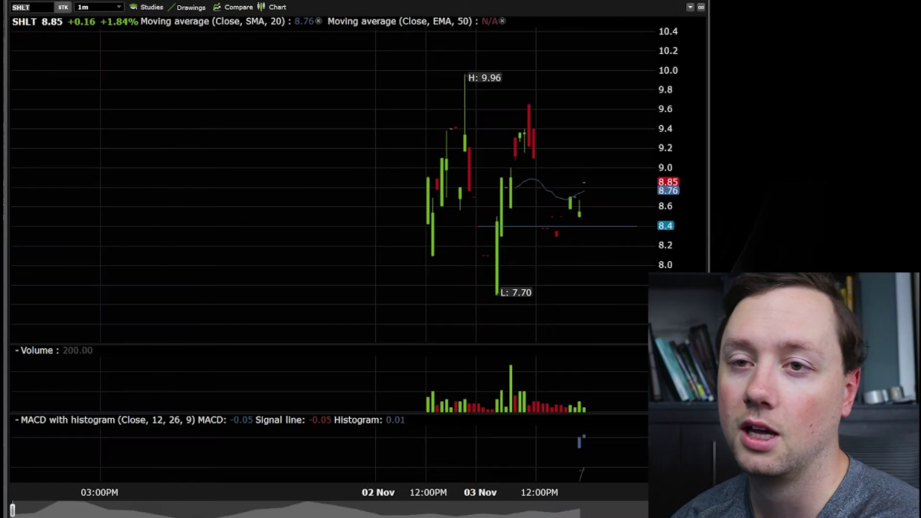
# Change the chart's time range to 6 months daily, through 1 month, to 5 days with 5-minute bars.
pyautogui.click(87, 8)
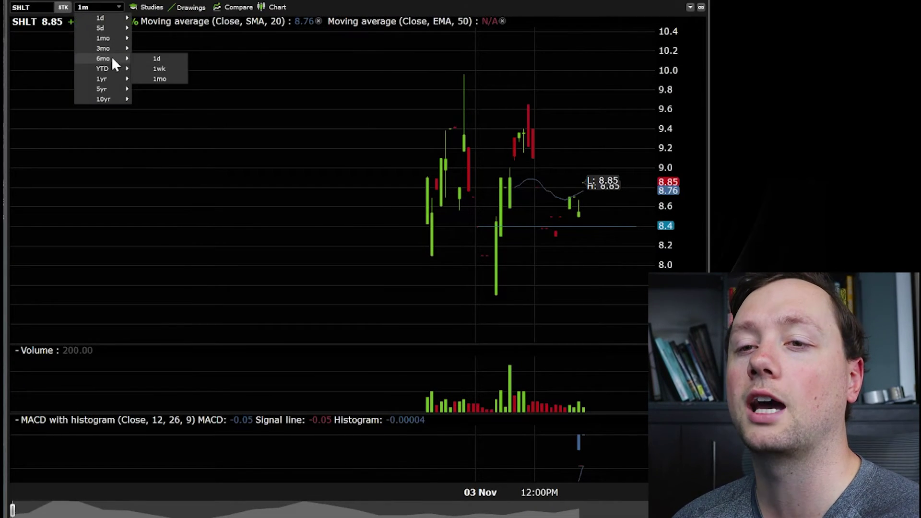
pyautogui.click(113, 57)
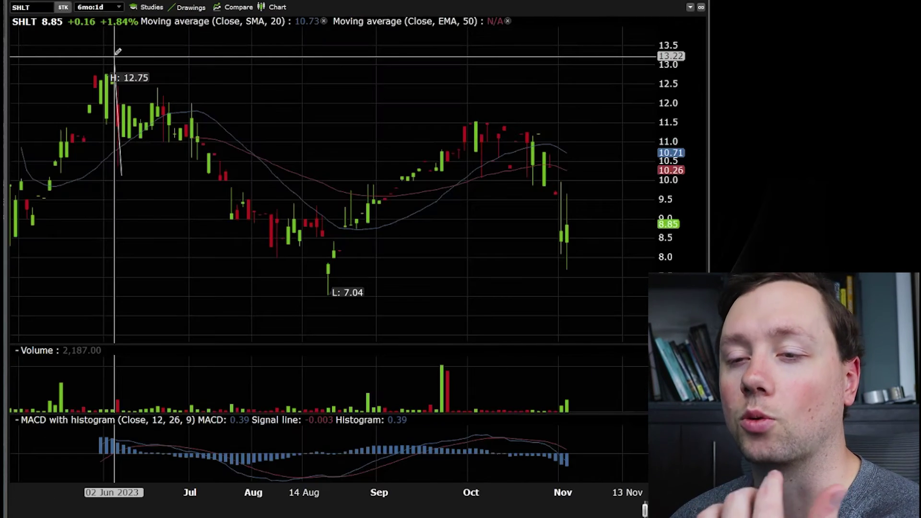
pyautogui.click(102, 7)
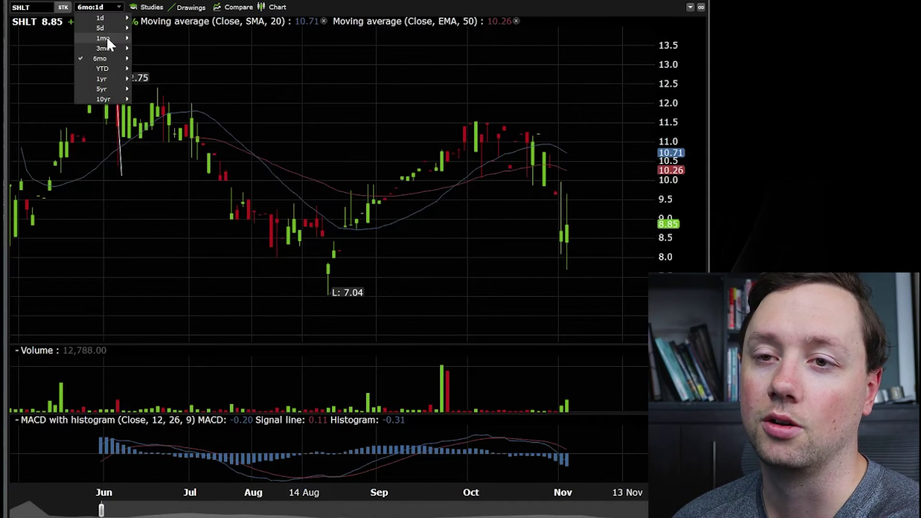
pyautogui.click(107, 38)
pyautogui.click(94, 7)
pyautogui.click(100, 27)
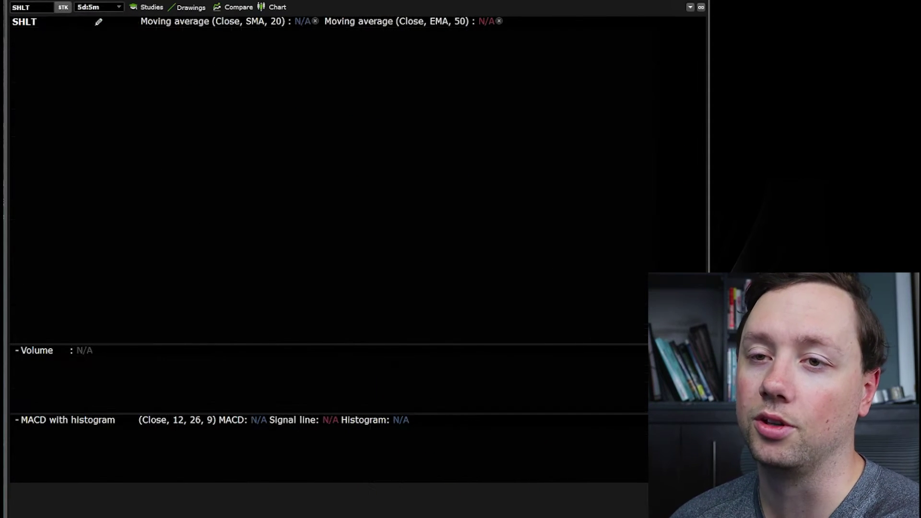
# Set the chart's symbol back to AAPL and lower the chart window's upper edge slightly.
pyautogui.click(33, 8)
pyautogui.write('AAPL')
pyautogui.press('Return')
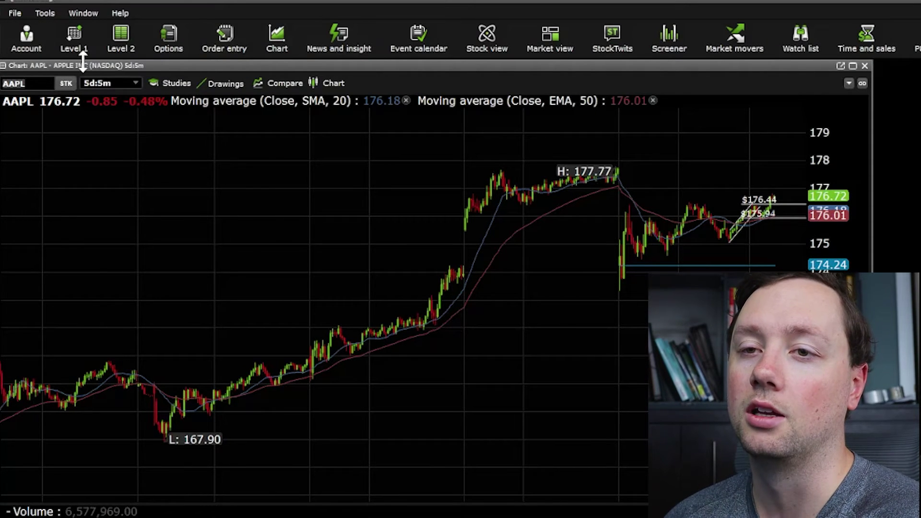
pyautogui.moveTo(83, 61); pyautogui.dragTo(83, 71)
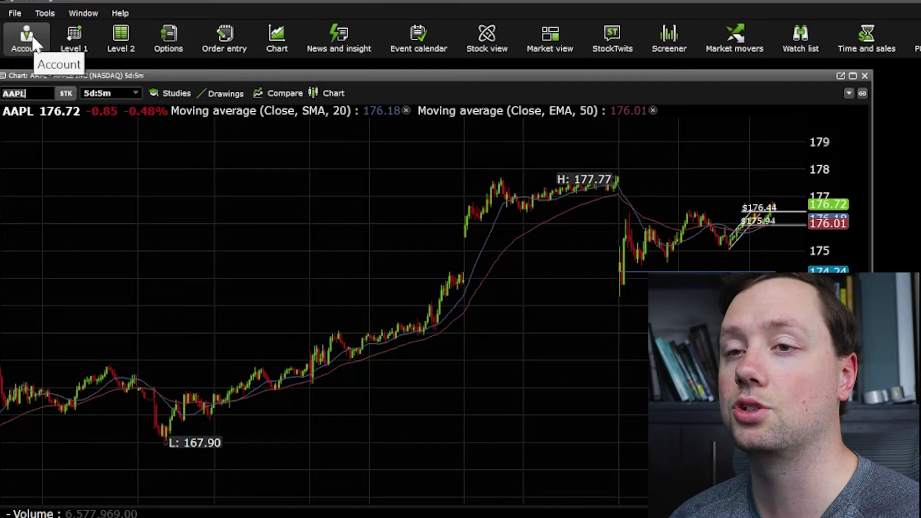
# Open an order entry ticket for AAPL and set the quantity to 10.
pyautogui.click(223, 33)
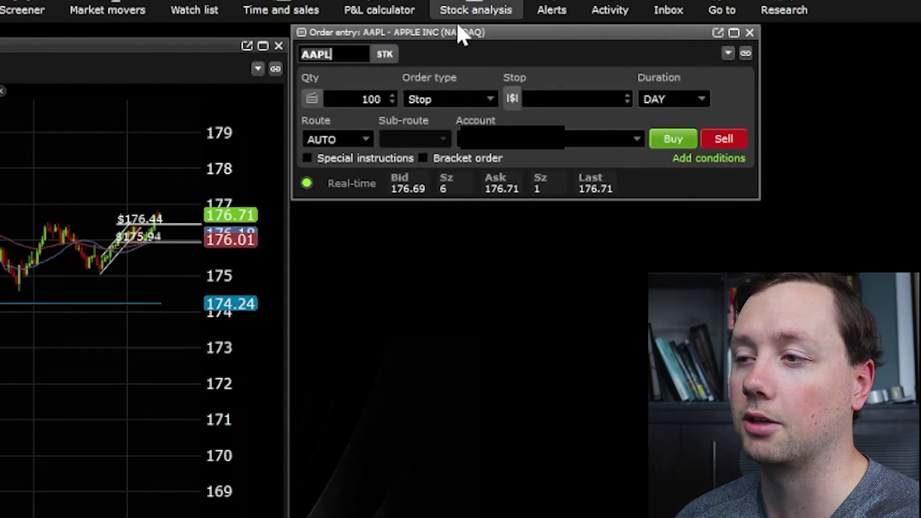
pyautogui.press('Tab')
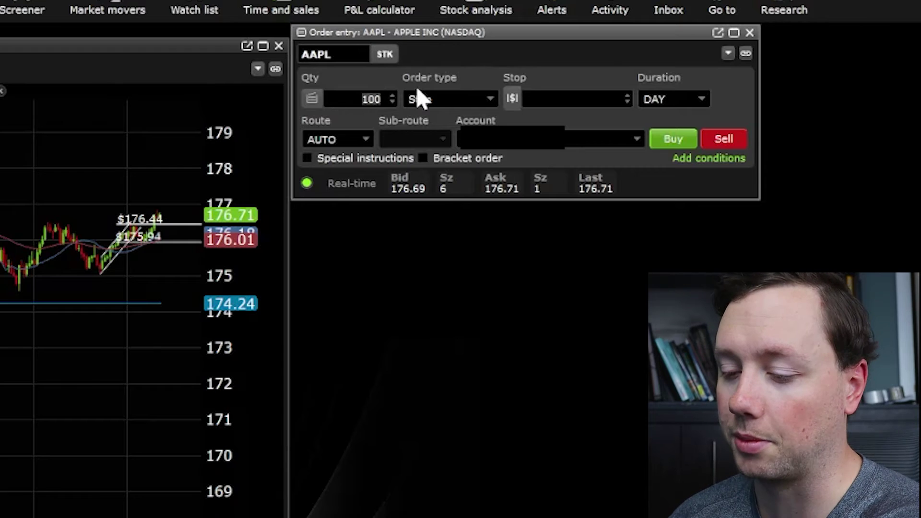
pyautogui.write('10')
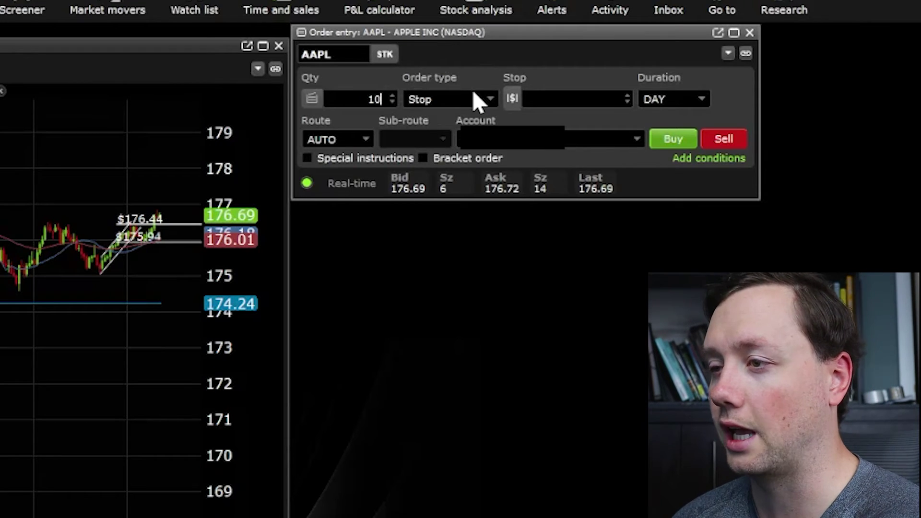
# Set the AAPL ticket's order type to Market and review the duration options, keeping DAY.
pyautogui.click(473, 98)
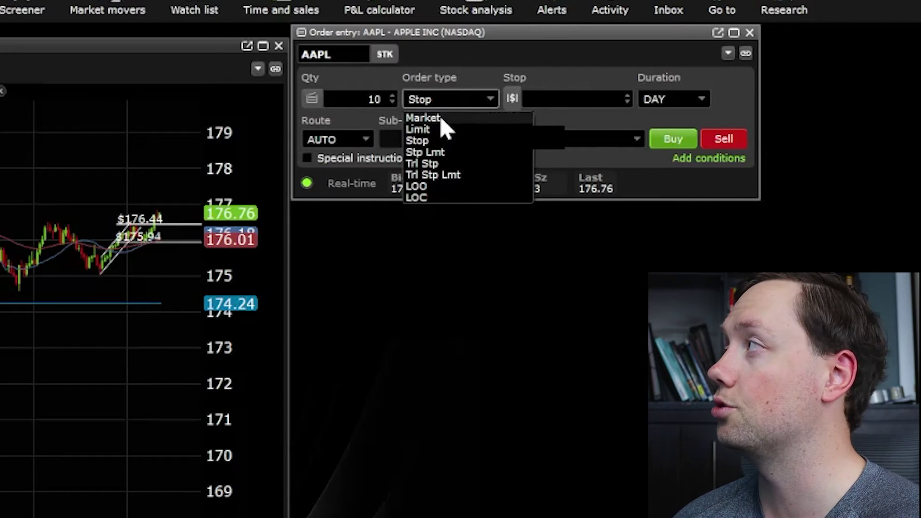
pyautogui.click(422, 118)
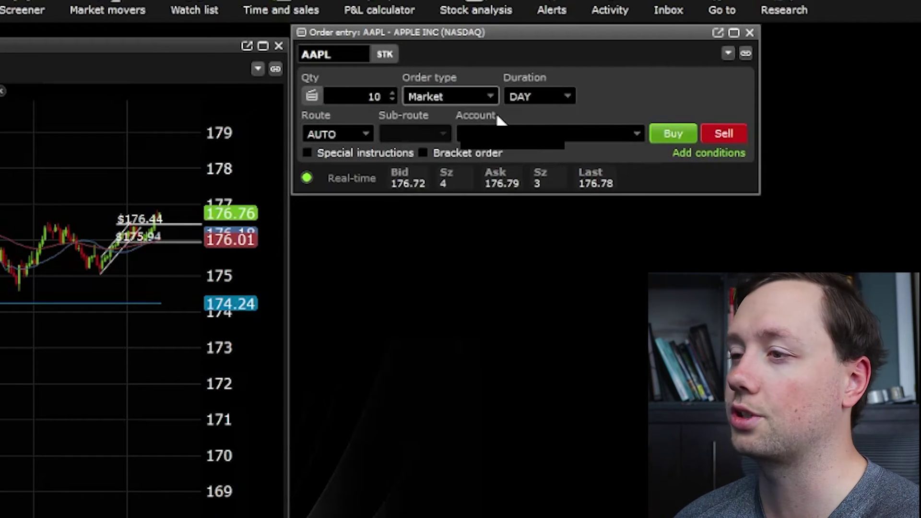
pyautogui.click(546, 94)
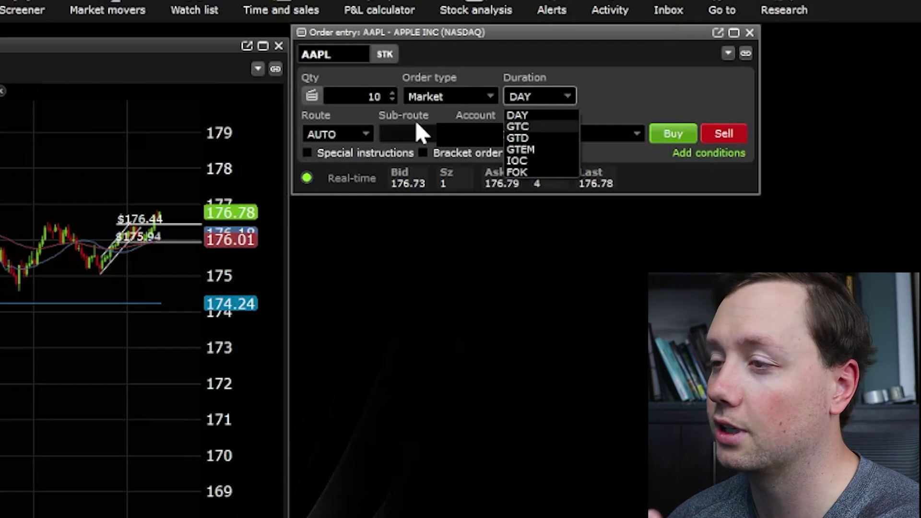
pyautogui.click(602, 98)
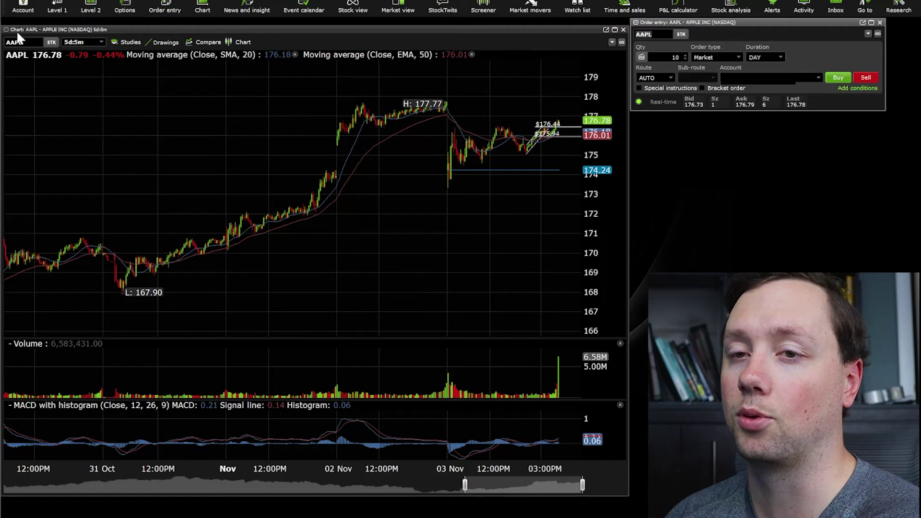
# Change the chart's symbol to MSFT.
pyautogui.click(22, 42)
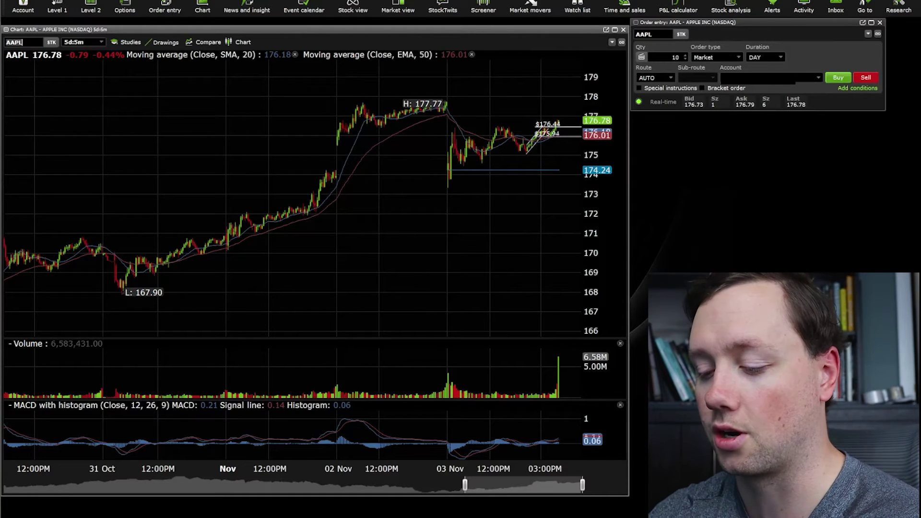
pyautogui.press('BackSpace')
pyautogui.press('BackSpace')
pyautogui.press('BackSpace')
pyautogui.press('BackSpace')
pyautogui.write('MSFT')
pyautogui.press('Return')
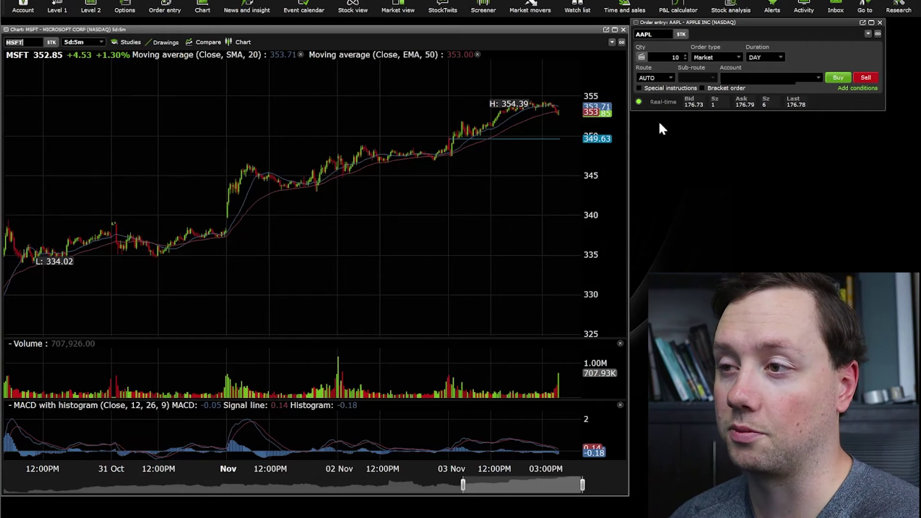
# Lower the order ticket slightly and link both the chart and the ticket to the Green group.
pyautogui.moveTo(736, 26); pyautogui.dragTo(740, 37)
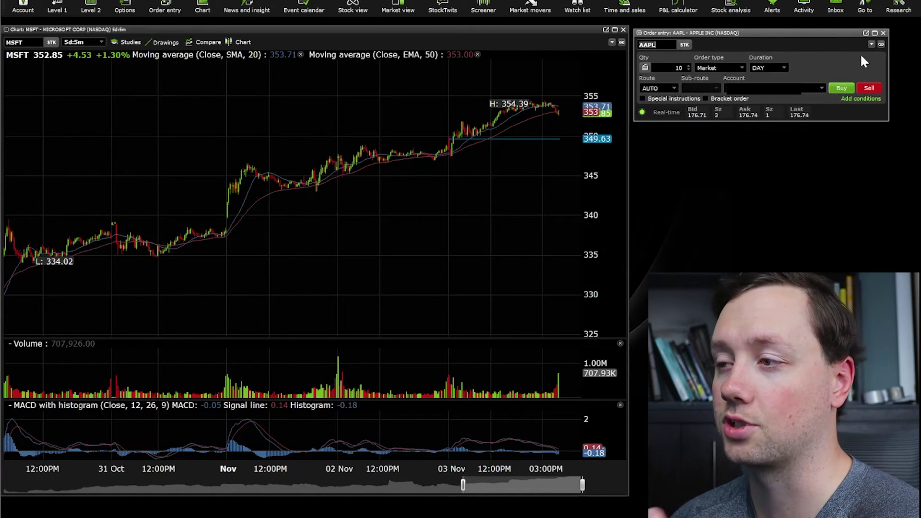
pyautogui.click(622, 42)
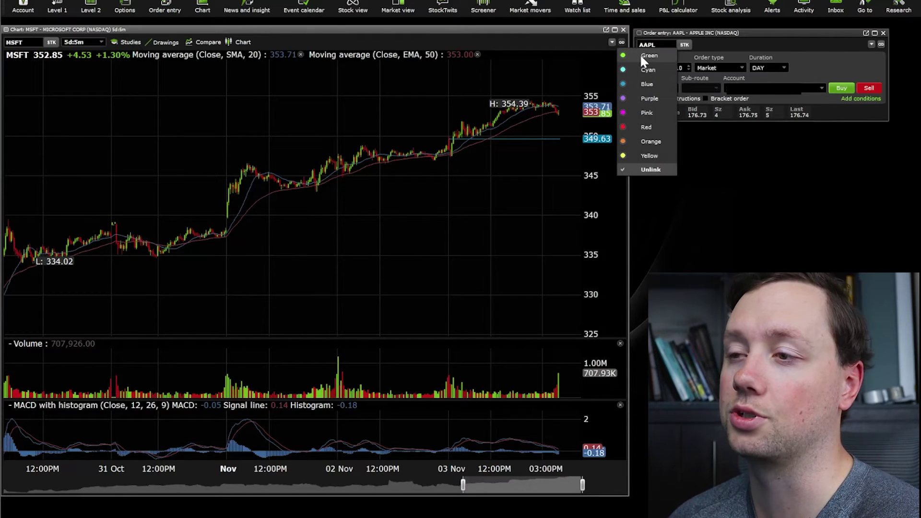
pyautogui.click(640, 55)
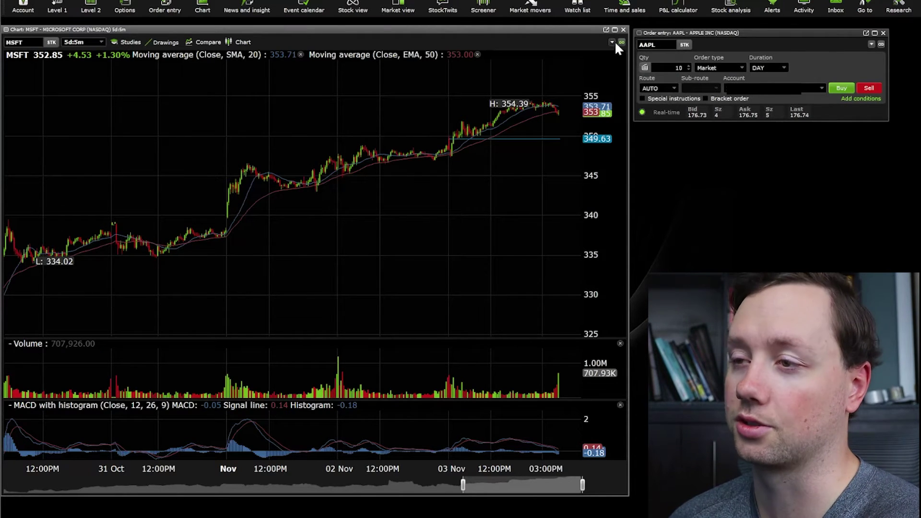
pyautogui.click(881, 44)
pyautogui.click(887, 57)
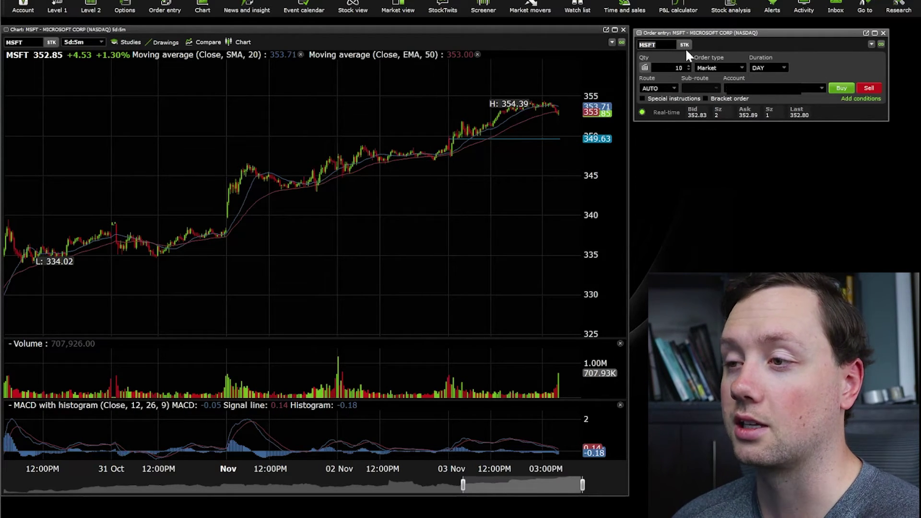
# Switch the linked windows to AAPL by changing the symbol in the order ticket.
pyautogui.click(660, 44)
pyautogui.write('AAP')
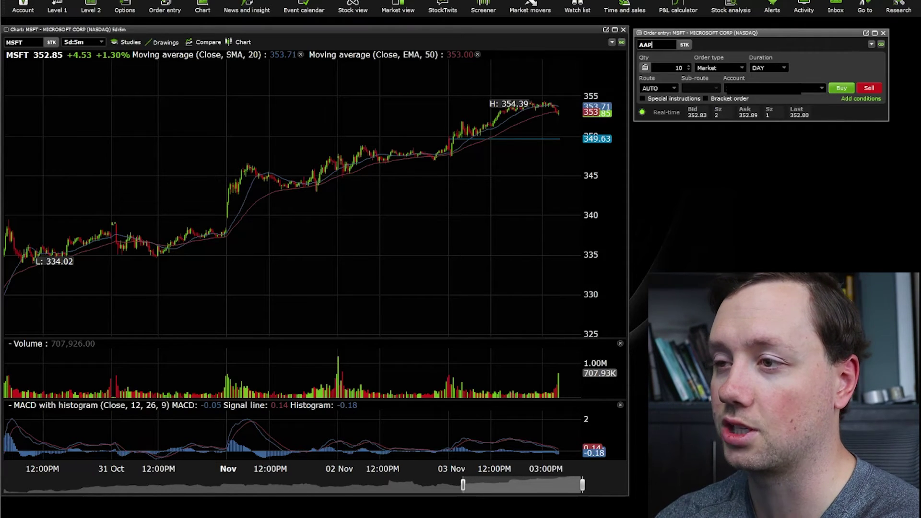
pyautogui.write('L')
pyautogui.press('Return')
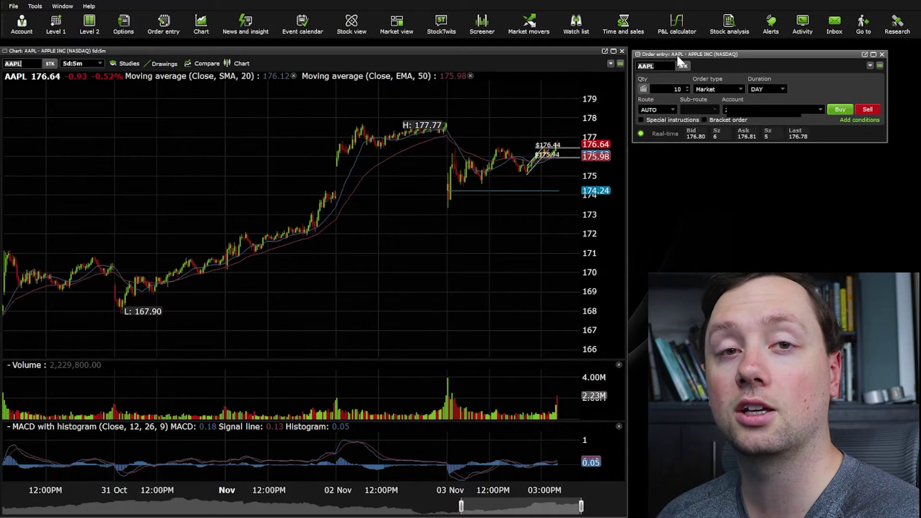
# Open a watch list window, enlarge it beneath the order ticket, and link it to the Green group.
pyautogui.click(576, 25)
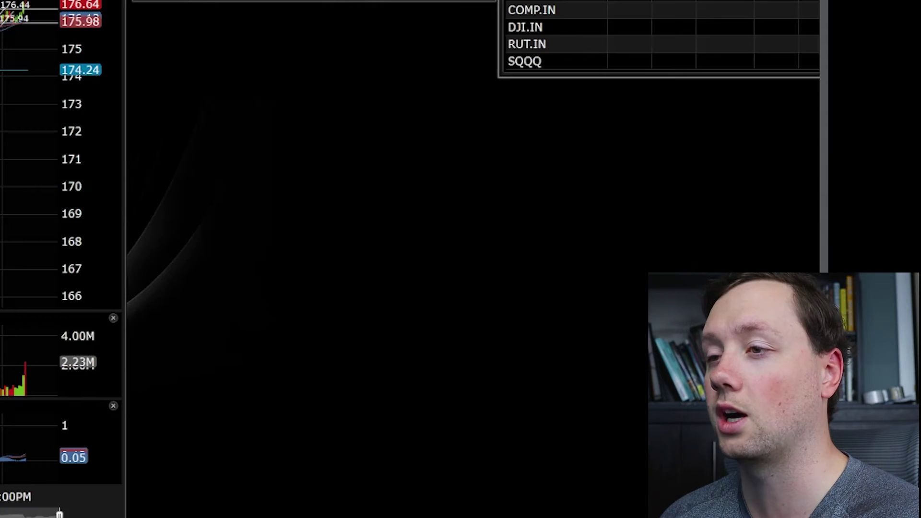
pyautogui.moveTo(706, 2); pyautogui.dragTo(358, 19)
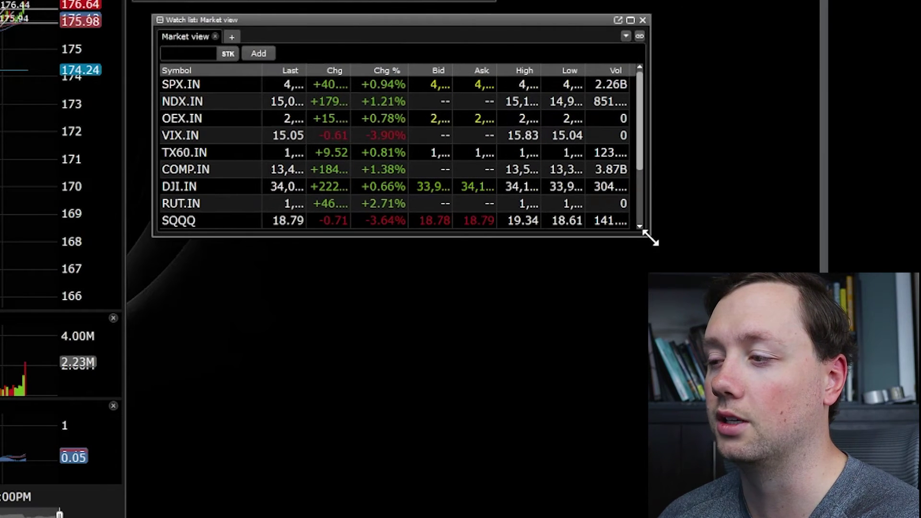
pyautogui.moveTo(646, 237); pyautogui.dragTo(715, 517)
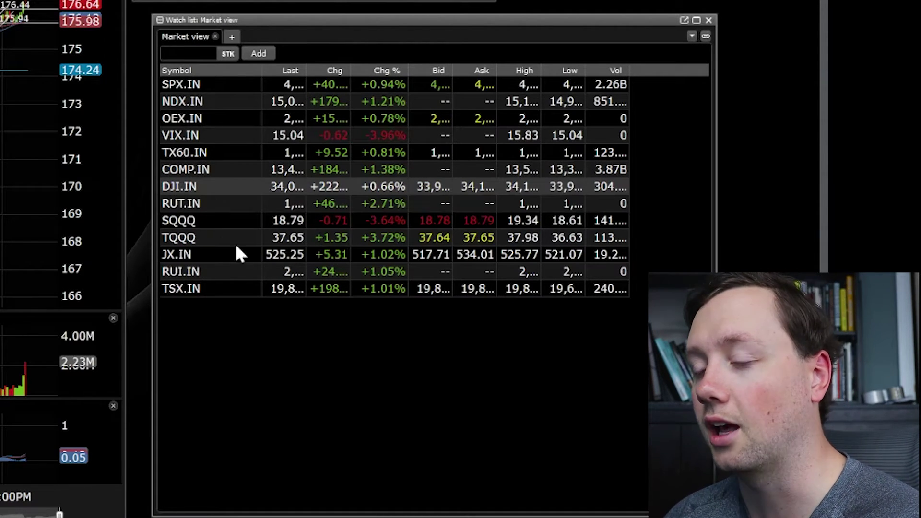
pyautogui.click(705, 35)
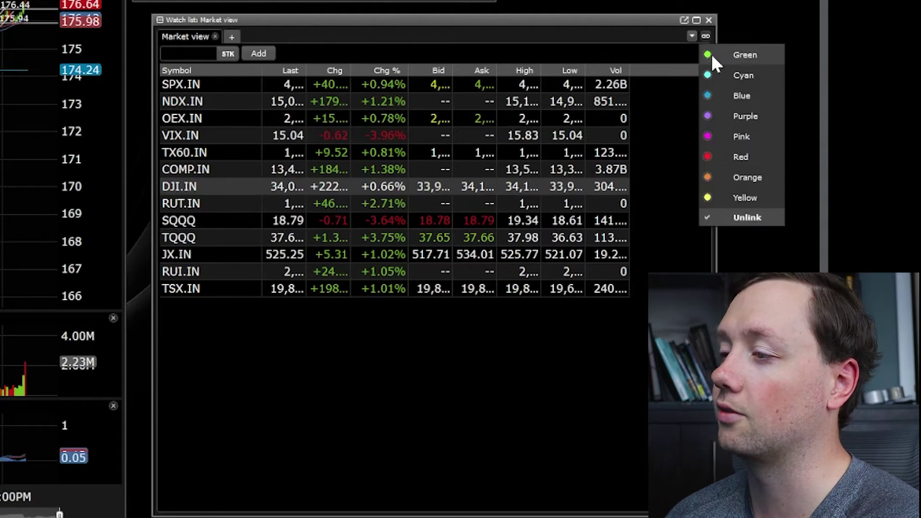
pyautogui.click(749, 54)
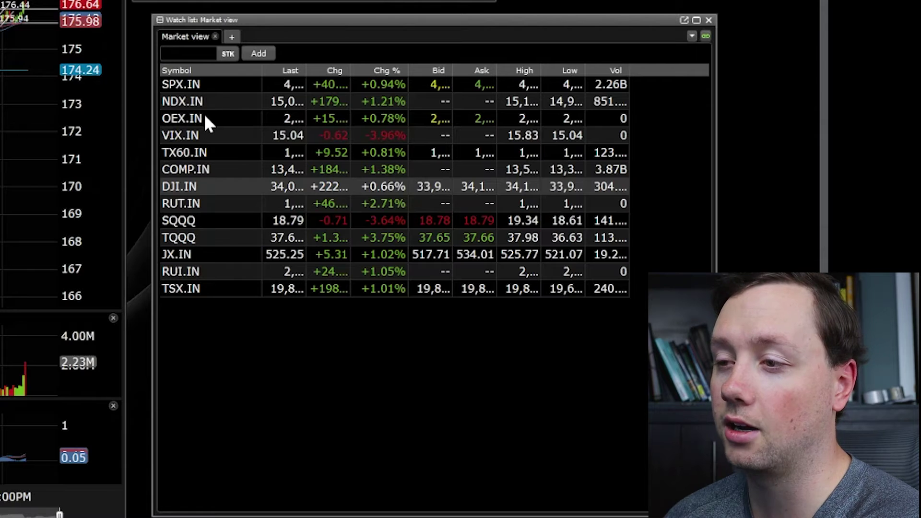
# Load SPX.IN, NDX.IN, VIX.IN and COMP.IN in turn from the watch list and set the chart's range to 6 months daily.
pyautogui.click(197, 85)
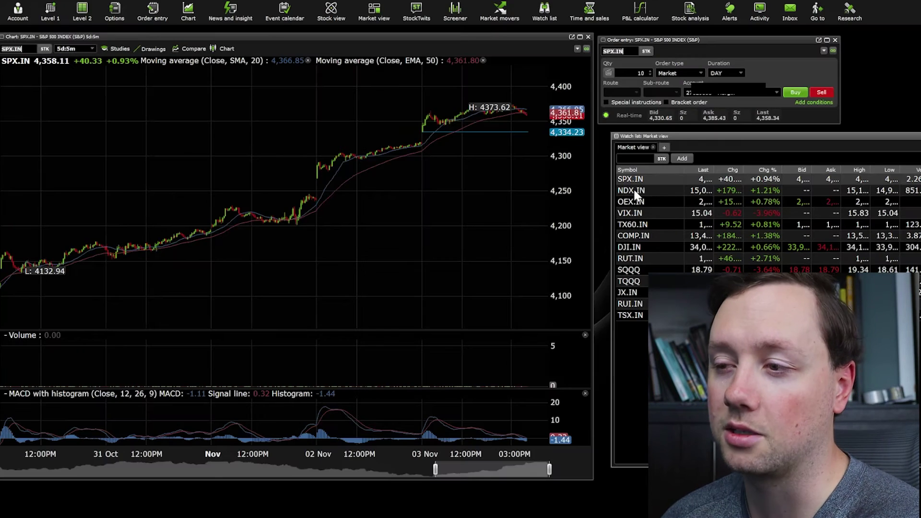
pyautogui.click(634, 190)
pyautogui.click(632, 214)
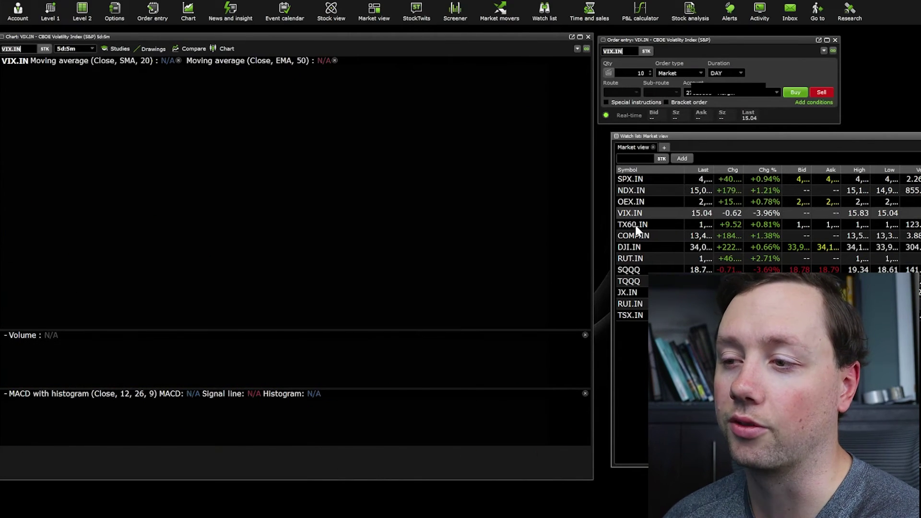
pyautogui.click(633, 236)
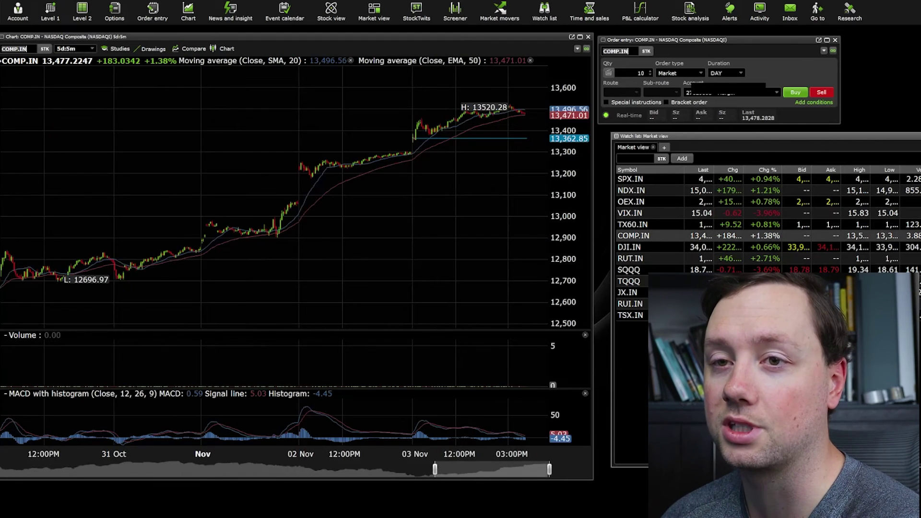
pyautogui.click(72, 49)
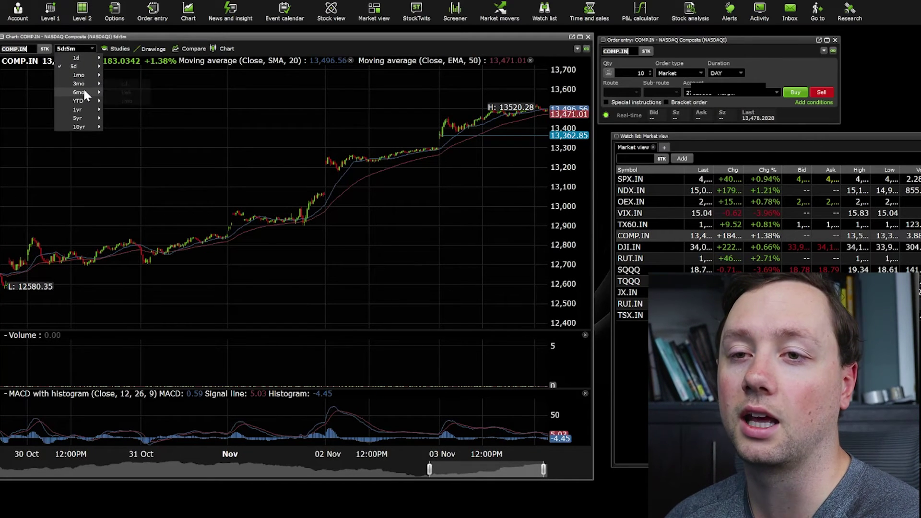
pyautogui.click(127, 92)
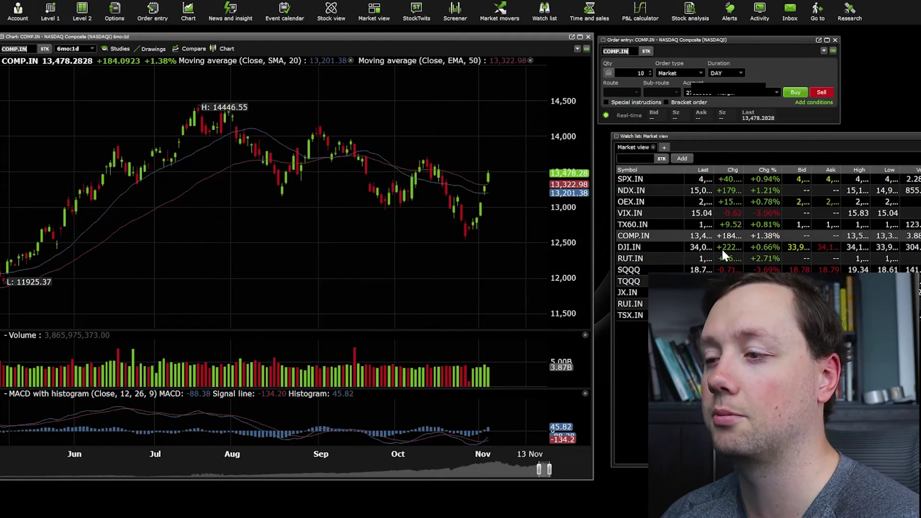
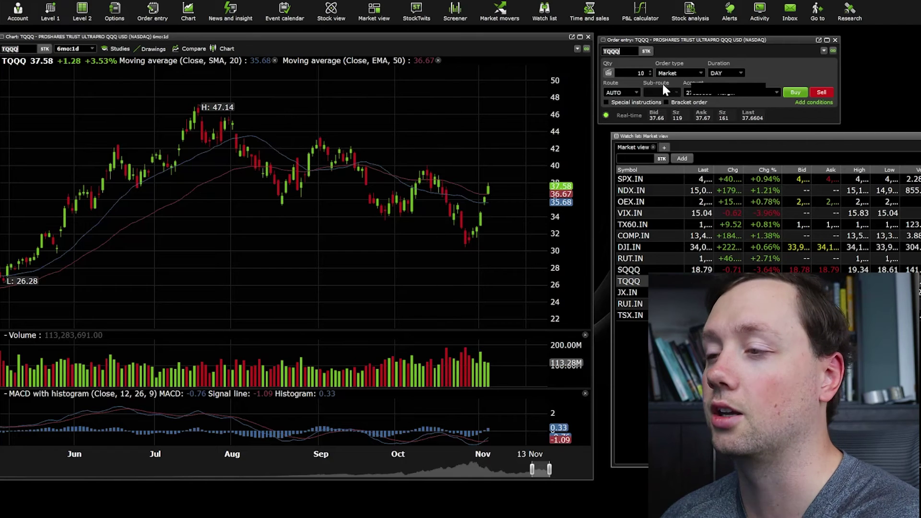
# Add the personal EV watch list as a second list in the watch list window.
pyautogui.click(665, 149)
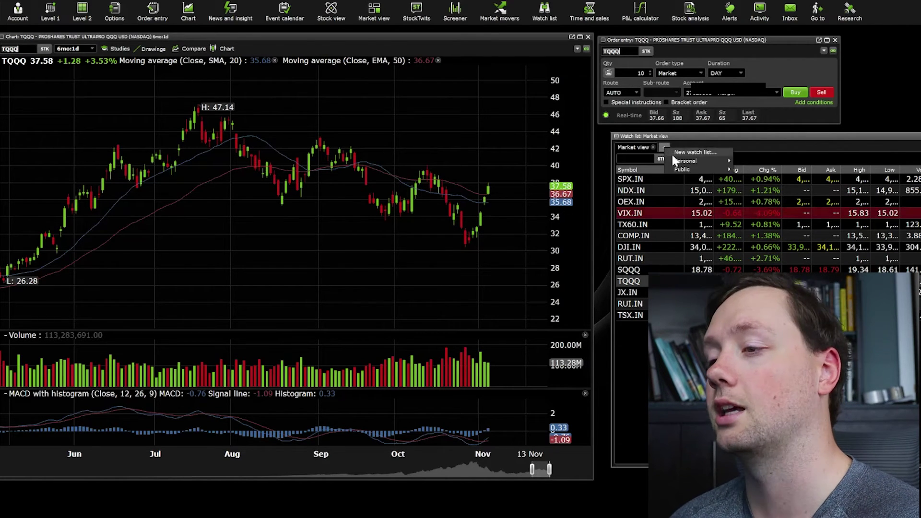
pyautogui.moveTo(692, 159)
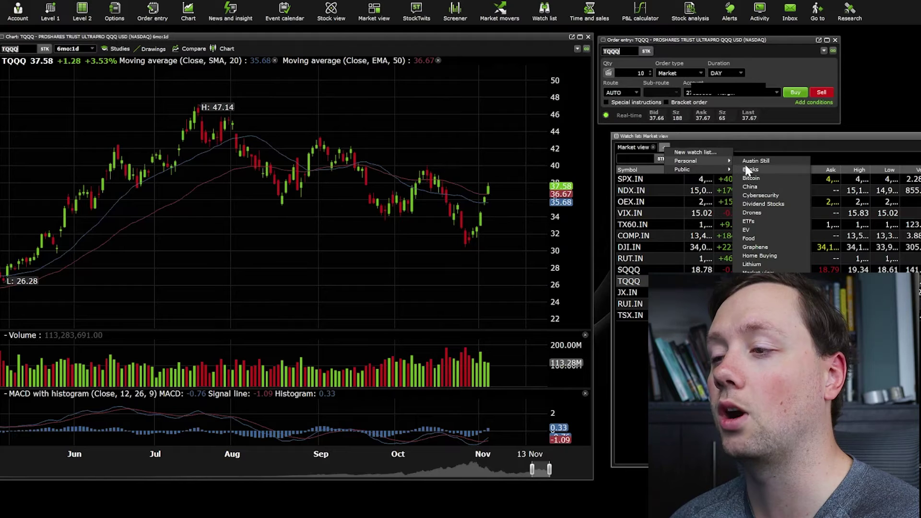
pyautogui.click(761, 230)
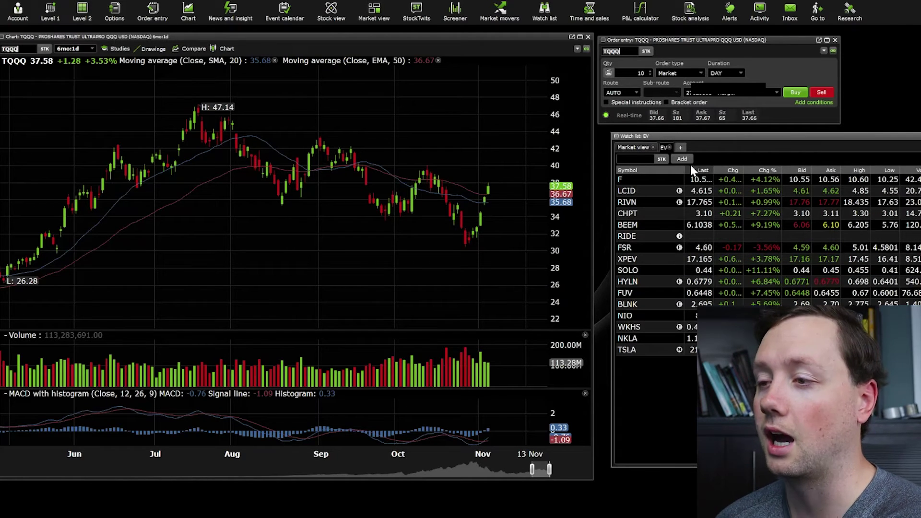
# Load NKLA, BLNK, RIDE, BEEM, CHPT and LCID in turn from the EV watch list into the linked chart and ticket.
pyautogui.click(628, 338)
pyautogui.click(629, 305)
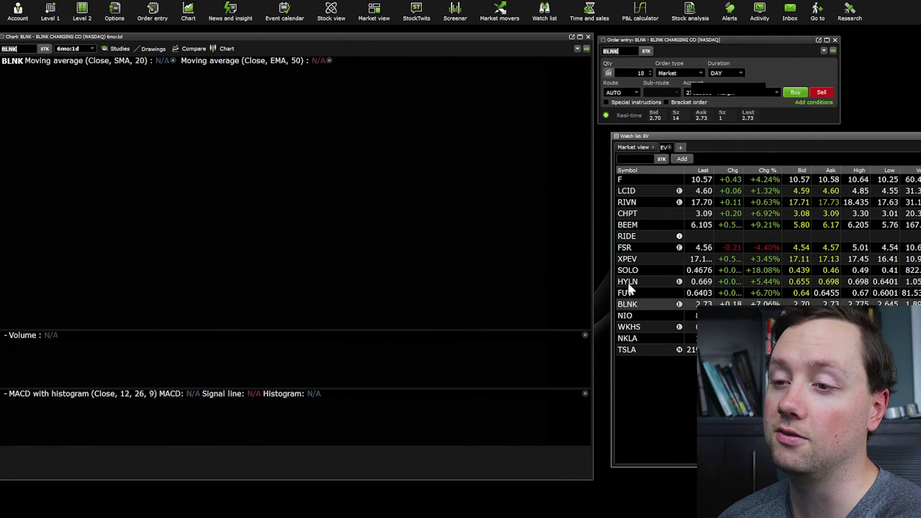
pyautogui.click(639, 235)
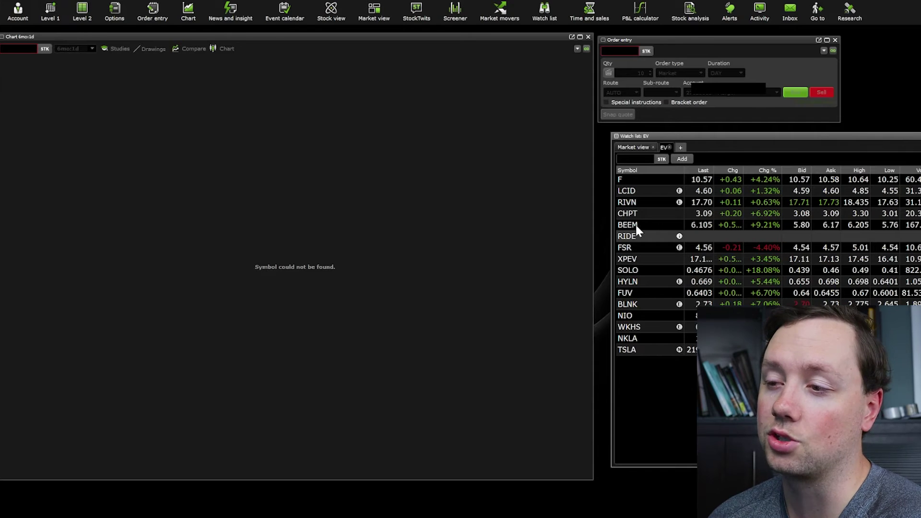
pyautogui.click(634, 225)
pyautogui.click(628, 213)
pyautogui.click(626, 191)
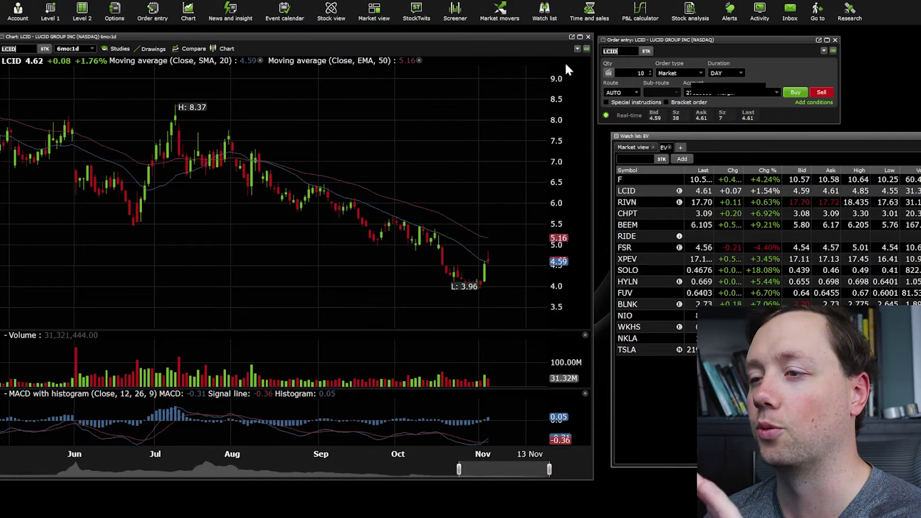
# Float the chart window, reposition it beside the order ticket, and shift the ticket slightly away from it.
pyautogui.click(571, 38)
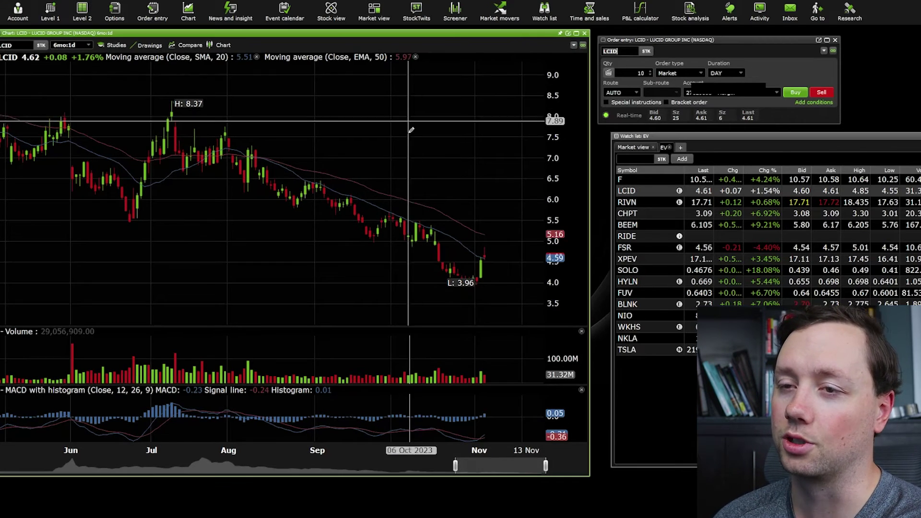
pyautogui.moveTo(384, 31); pyautogui.dragTo(657, 0)
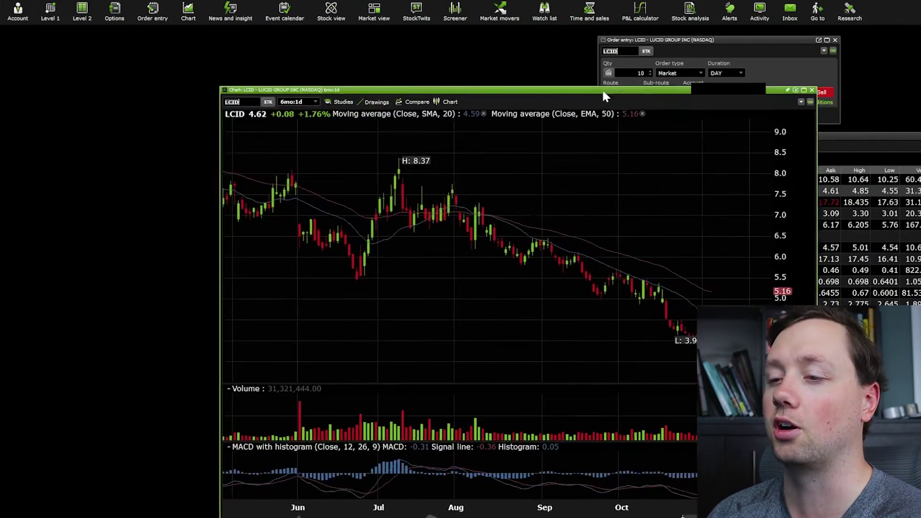
pyautogui.moveTo(603, 92); pyautogui.dragTo(397, 35)
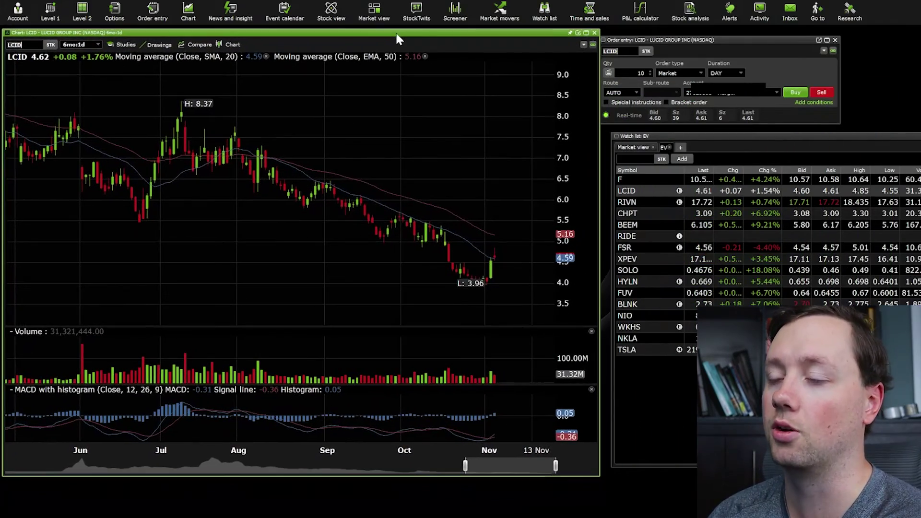
pyautogui.moveTo(759, 38); pyautogui.dragTo(770, 34)
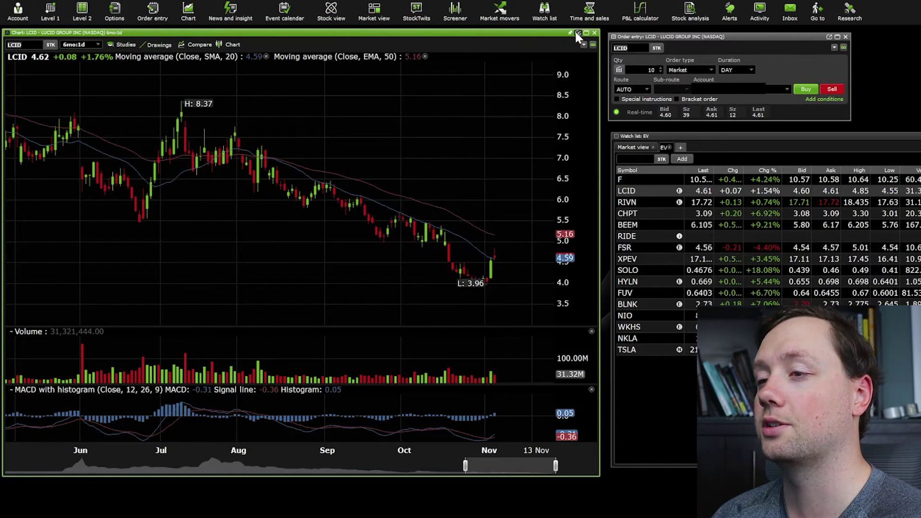
# Duplicate the LCID chart window and place the copy beside the original chart.
pyautogui.rightClick(378, 34)
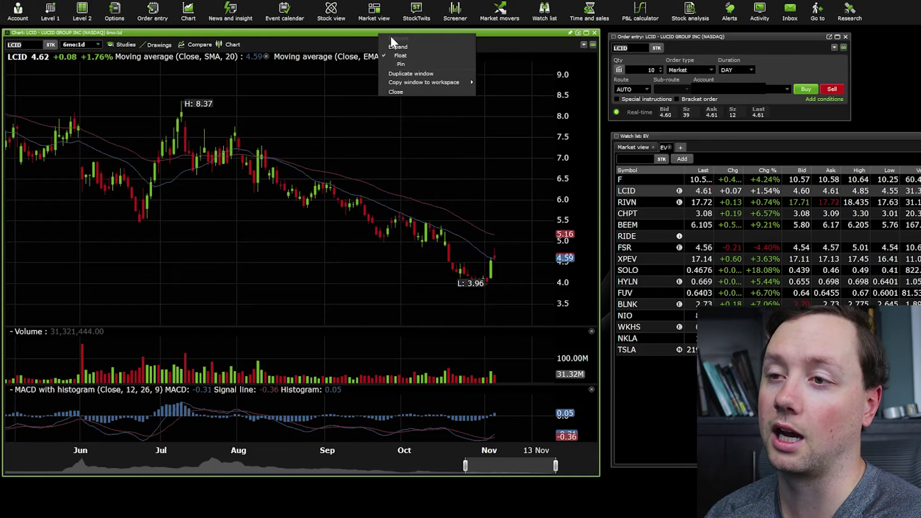
pyautogui.rightClick(367, 32)
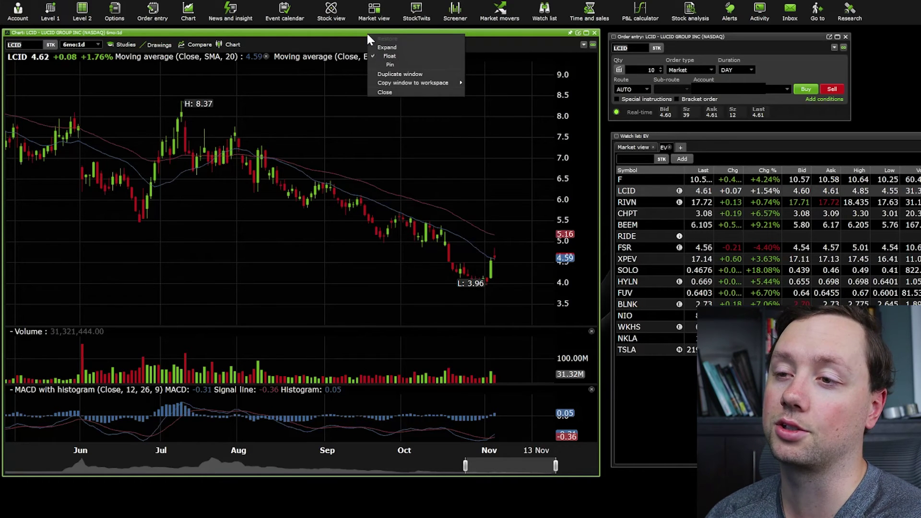
pyautogui.click(404, 73)
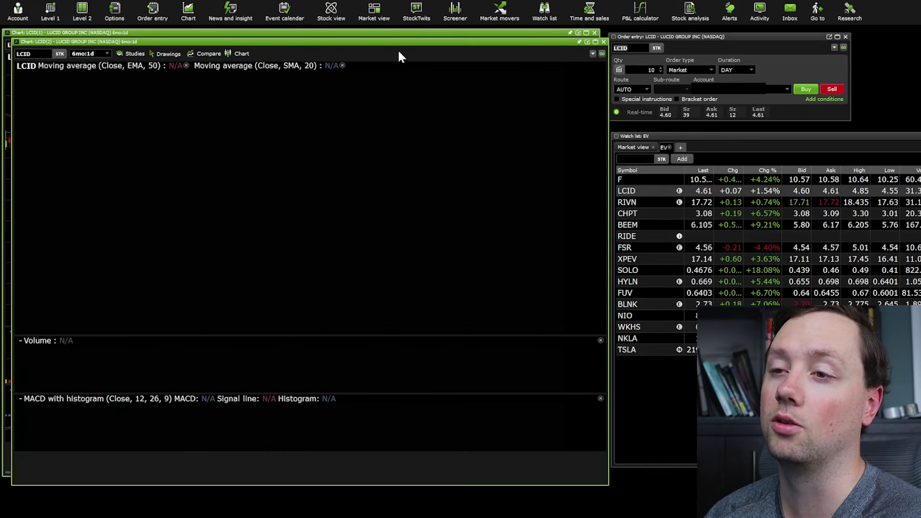
pyautogui.moveTo(390, 41); pyautogui.dragTo(731, 66)
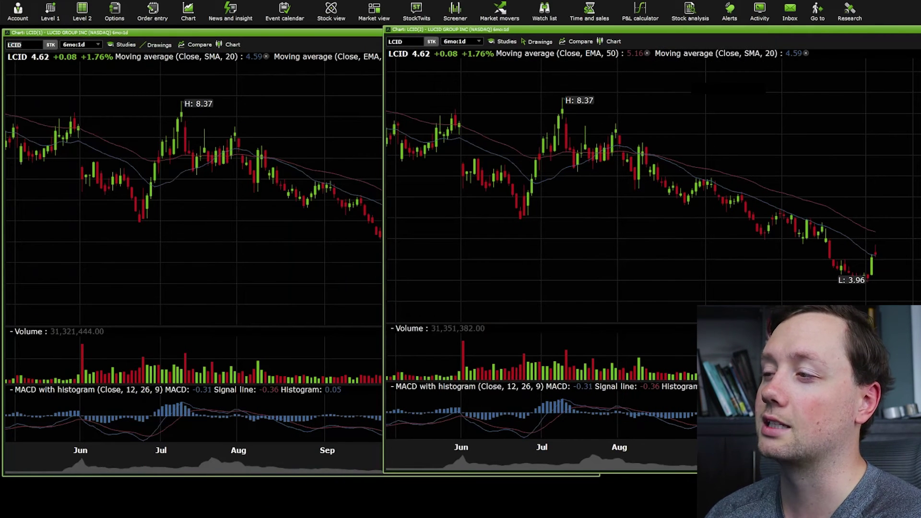
# Load SHLT into the duplicate chart, reposition that window slightly, and close it.
pyautogui.write('SHLT')
pyautogui.press('Return')
pyautogui.moveTo(822, 36)
pyautogui.mouseDown()
pyautogui.moveTo(819, 28)
pyautogui.moveTo(920, 57)
pyautogui.moveTo(812, 39)
pyautogui.mouseUp()
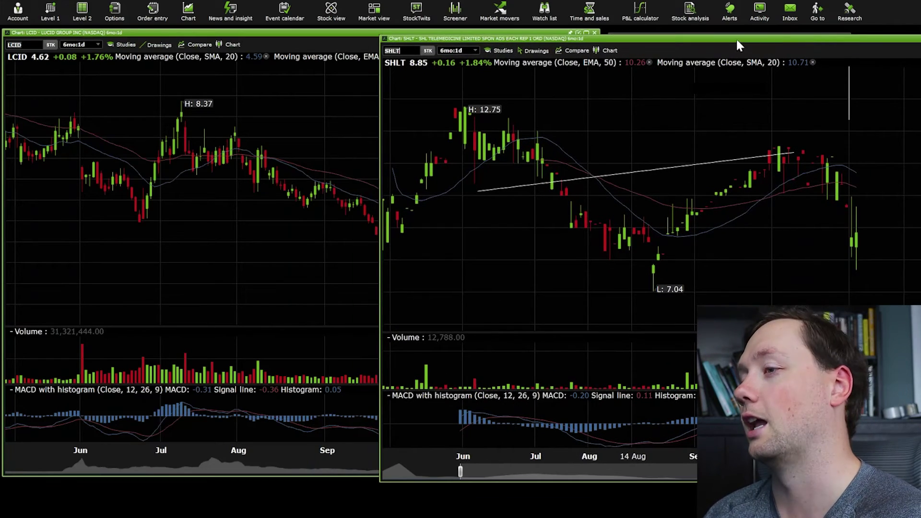
pyautogui.hotkey('ctrl', 'w')
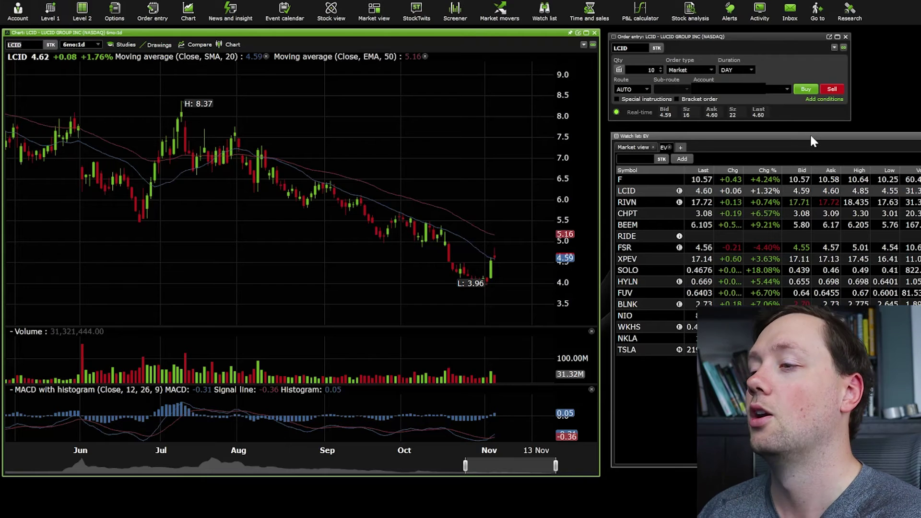
# Open a Level 2 window and make room for it by lowering the chart window and closing the LCID order ticket.
pyautogui.click(88, 15)
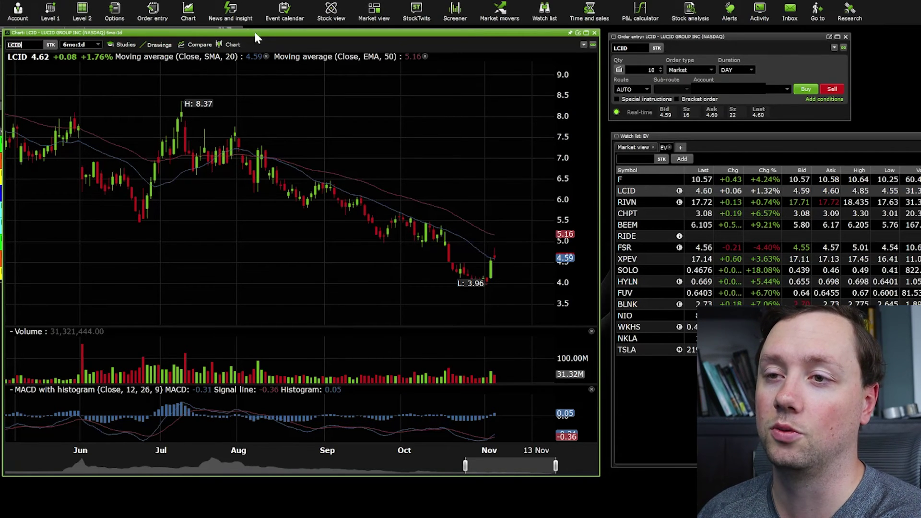
pyautogui.moveTo(255, 33); pyautogui.dragTo(254, 50)
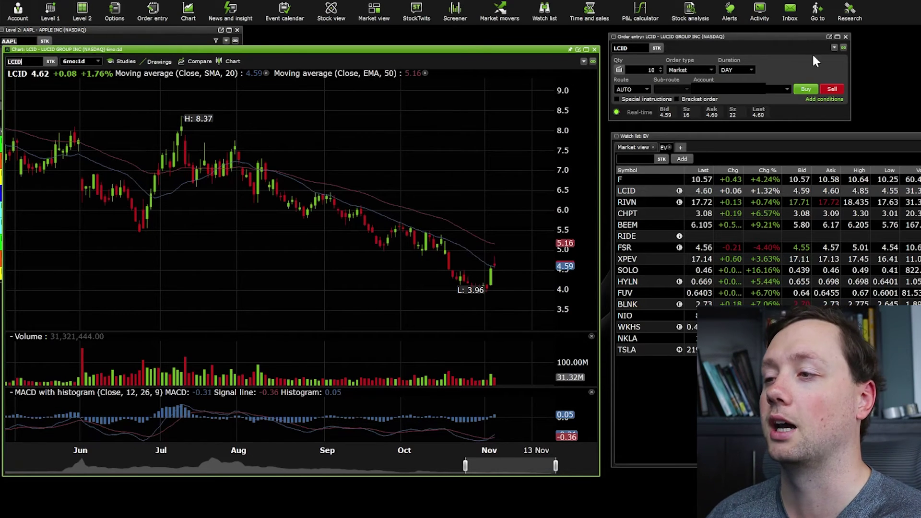
pyautogui.click(846, 36)
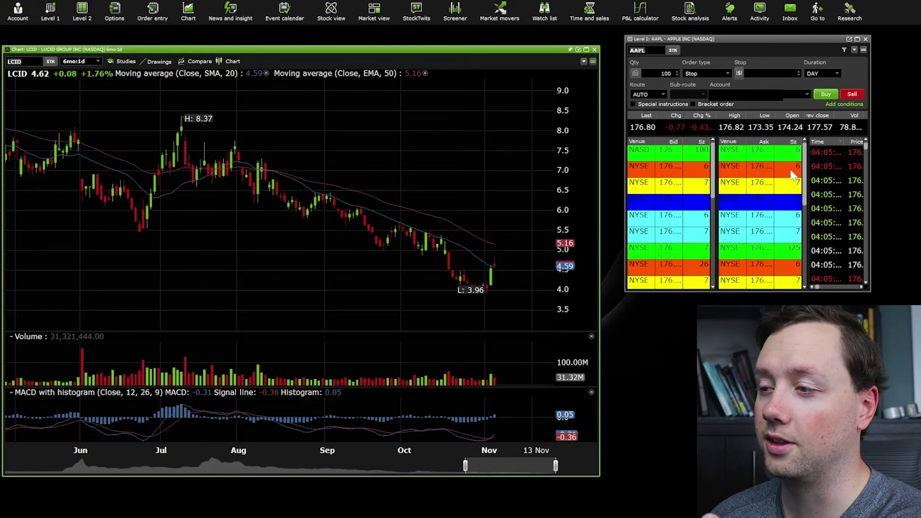
# Enlarge the AAPL Level 2 window and narrow its bid and ask book to give the trade list more width.
pyautogui.moveTo(869, 289); pyautogui.dragTo(920, 451)
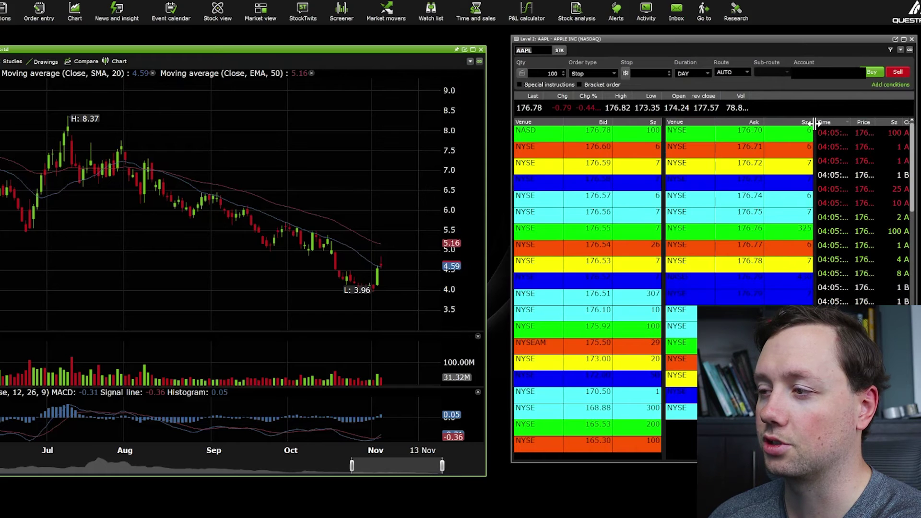
pyautogui.moveTo(814, 124); pyautogui.dragTo(772, 127)
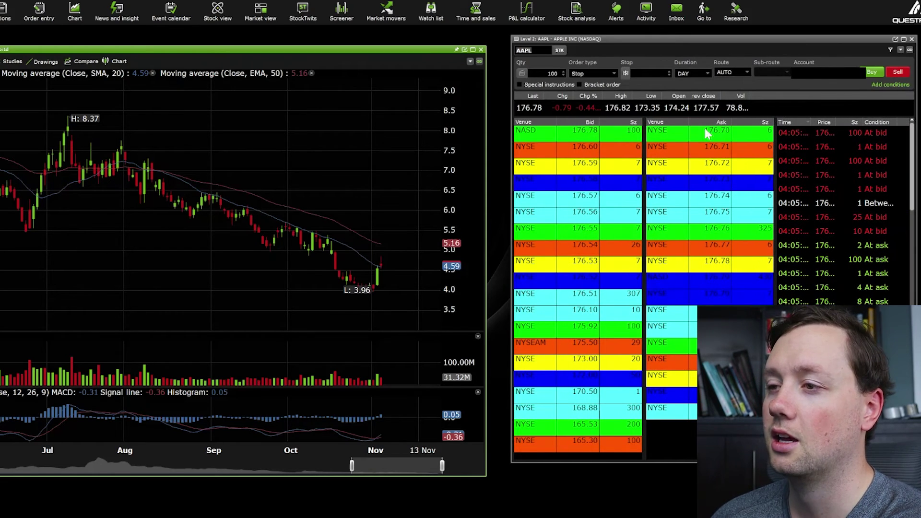
pyautogui.click(550, 51)
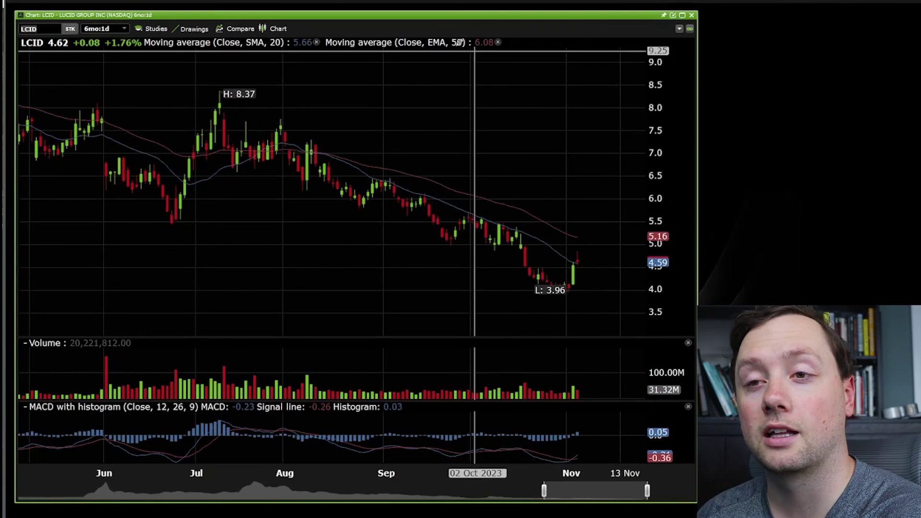
# Load AAPL into the chart and switch the instrument type from stock to option.
pyautogui.click(58, 30)
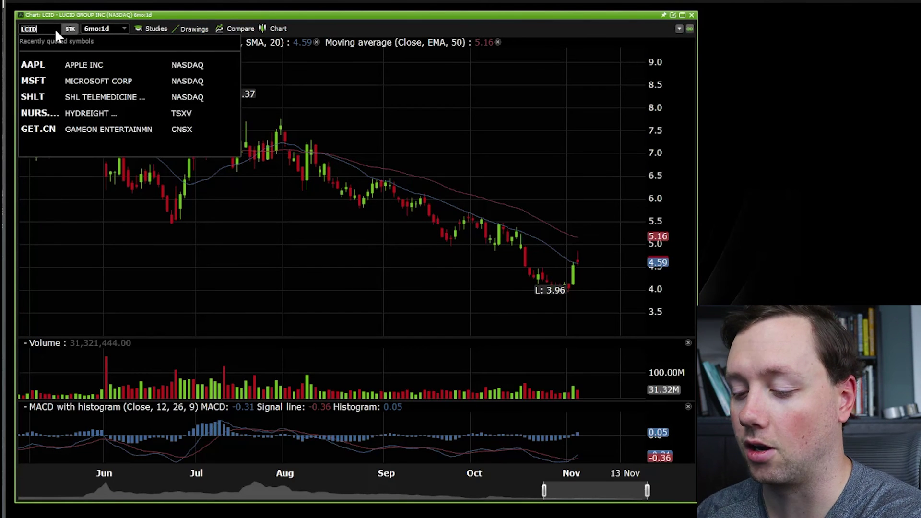
pyautogui.write('AAPL')
pyautogui.press('Return')
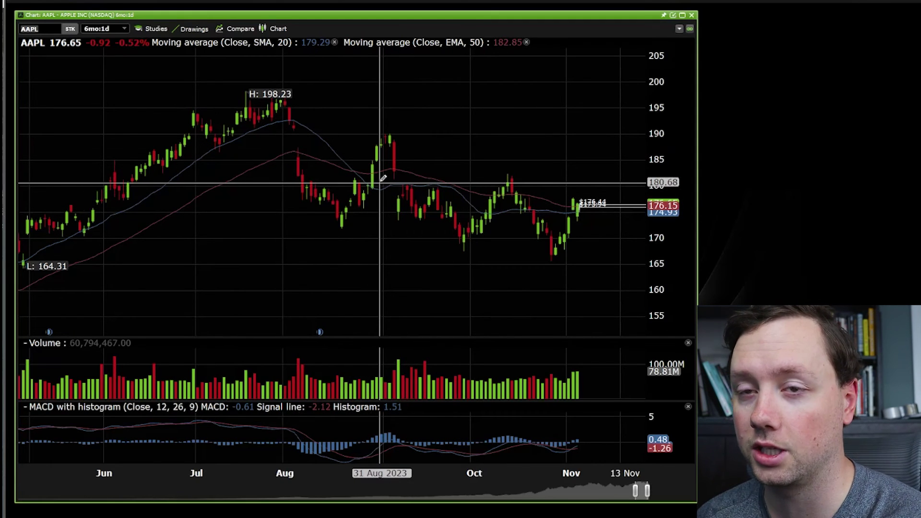
pyautogui.click(70, 29)
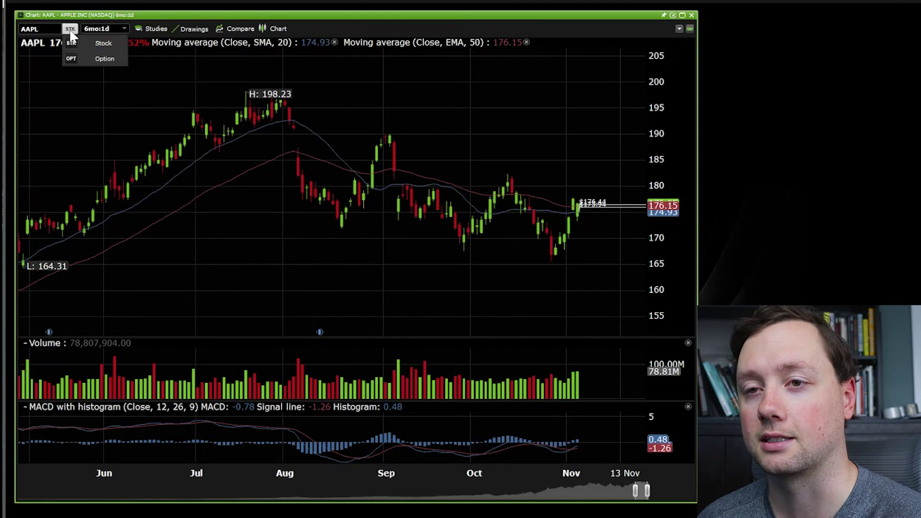
pyautogui.click(100, 58)
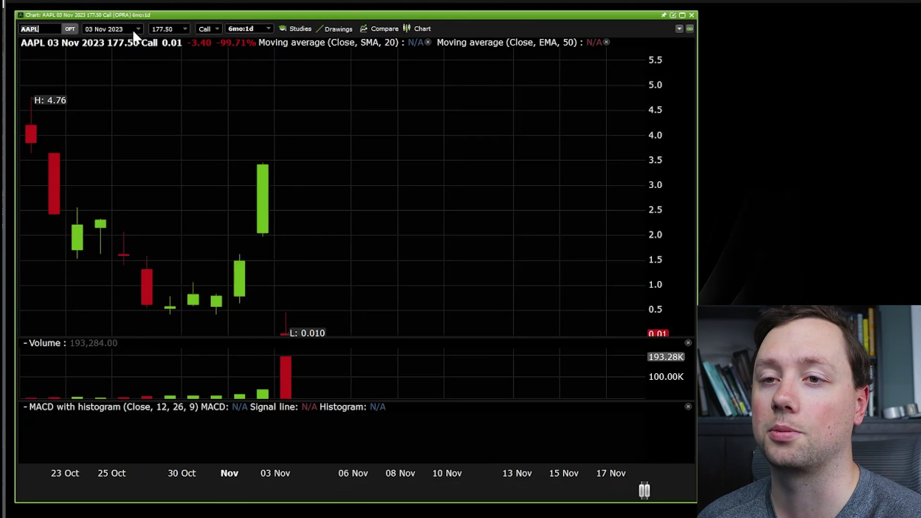
# Set the charted AAPL option's expiry to 17 Nov 2023 and strike to 160.00, and show the call and put choices.
pyautogui.click(137, 29)
pyautogui.click(129, 42)
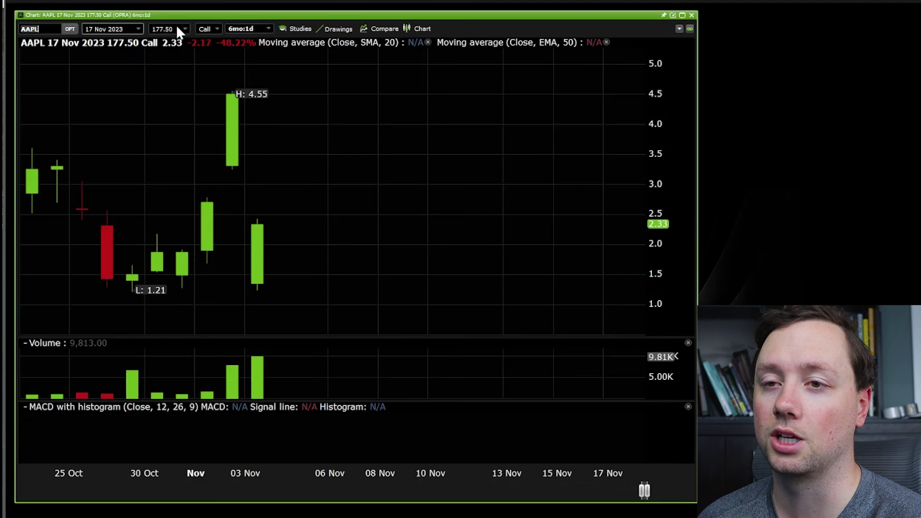
pyautogui.click(177, 28)
pyautogui.click(174, 52)
pyautogui.click(216, 30)
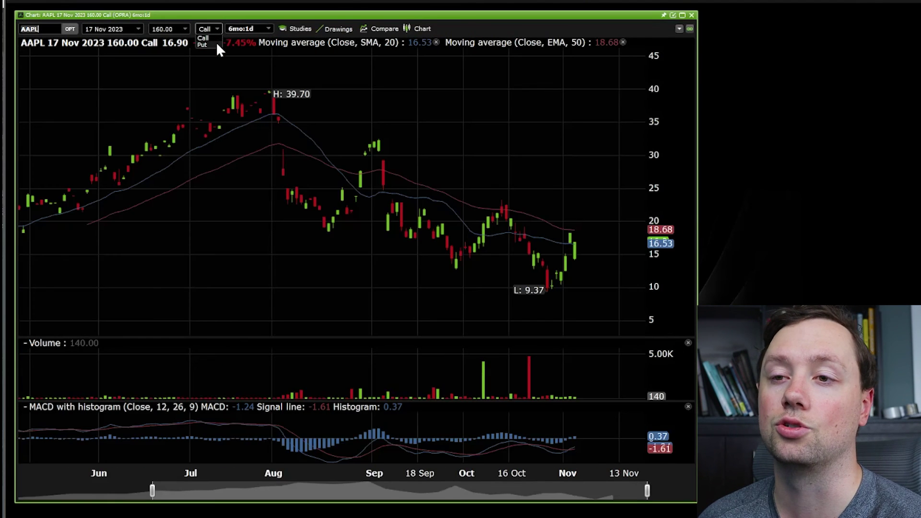
# Set the option chart's range to 3 months daily.
pyautogui.click(251, 28)
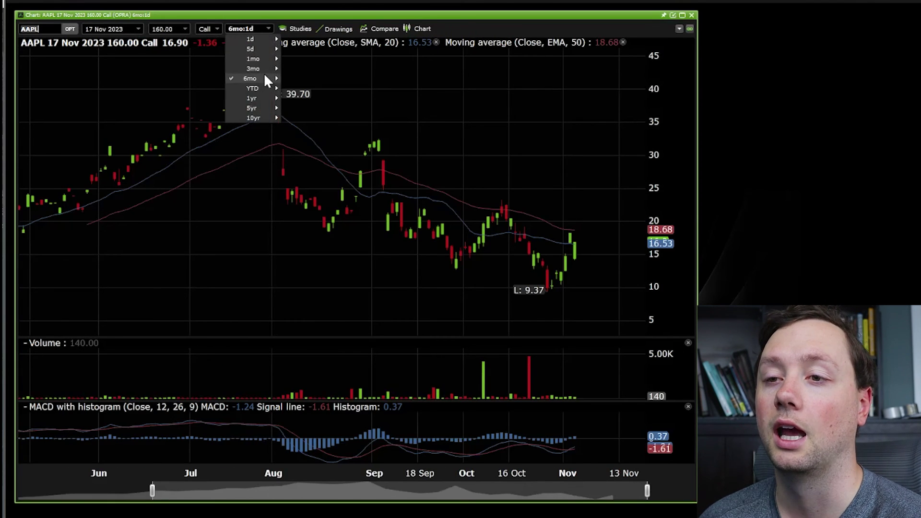
pyautogui.click(260, 60)
# Draw a descending trend line above the candles from about 18 Sep to early November, and extend the visible range back to about June.
pyautogui.click(257, 63)
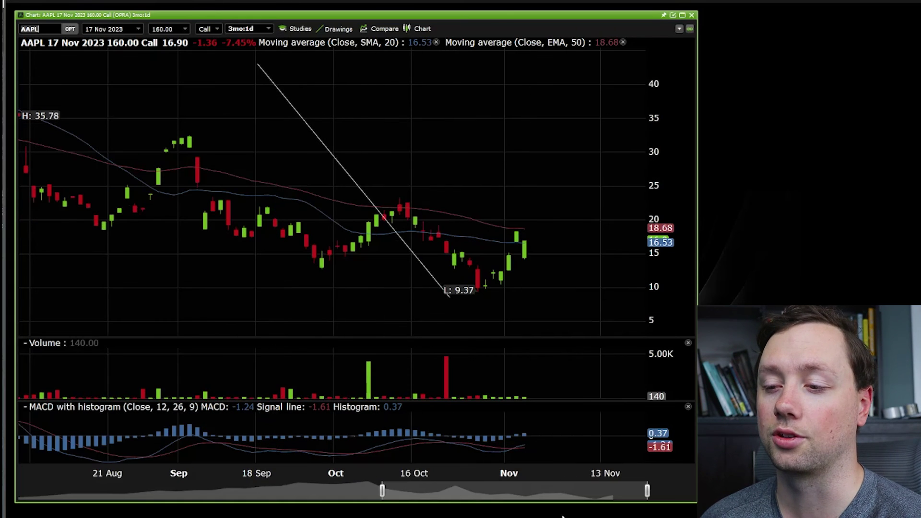
pyautogui.click(518, 197)
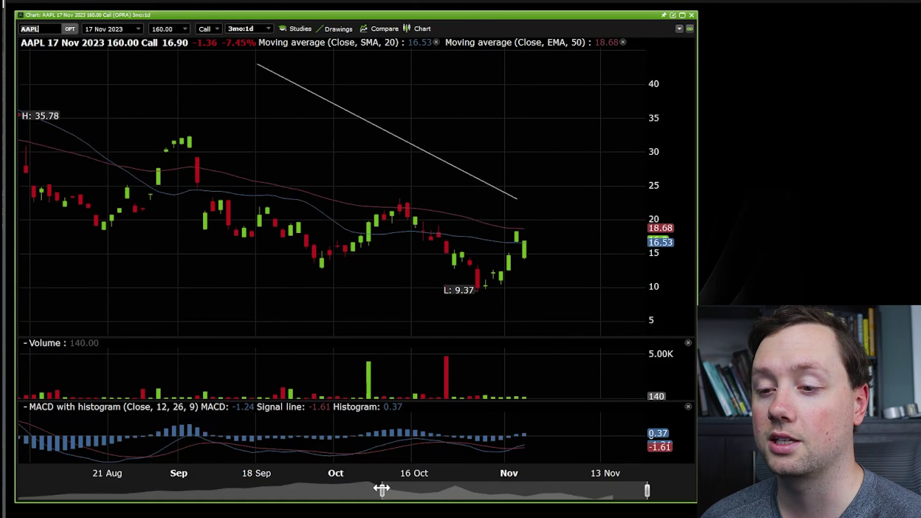
pyautogui.moveTo(383, 490); pyautogui.dragTo(238, 490)
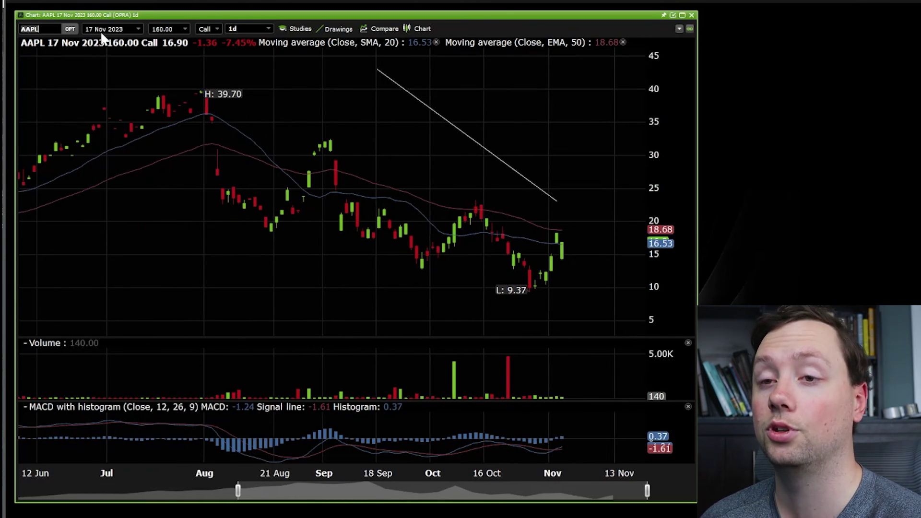